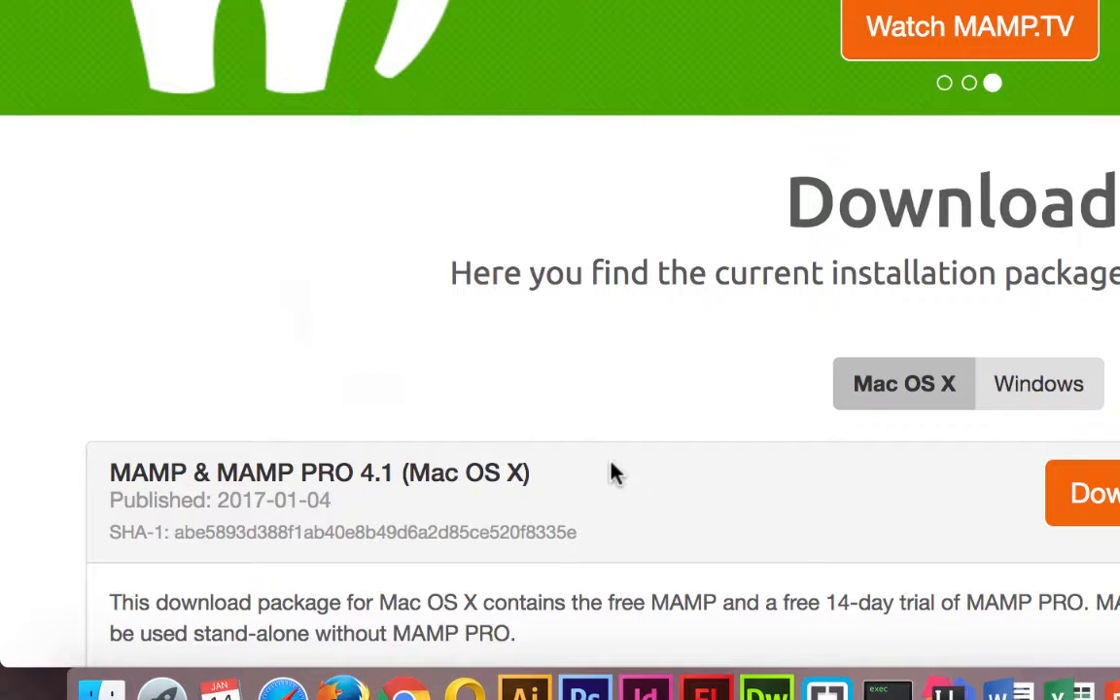
# Delete the existing MAMP and MAMP PRO folders from Applications in Finder, and return to the MAMP downloads page.
pyautogui.scroll(-3, 991, 462)
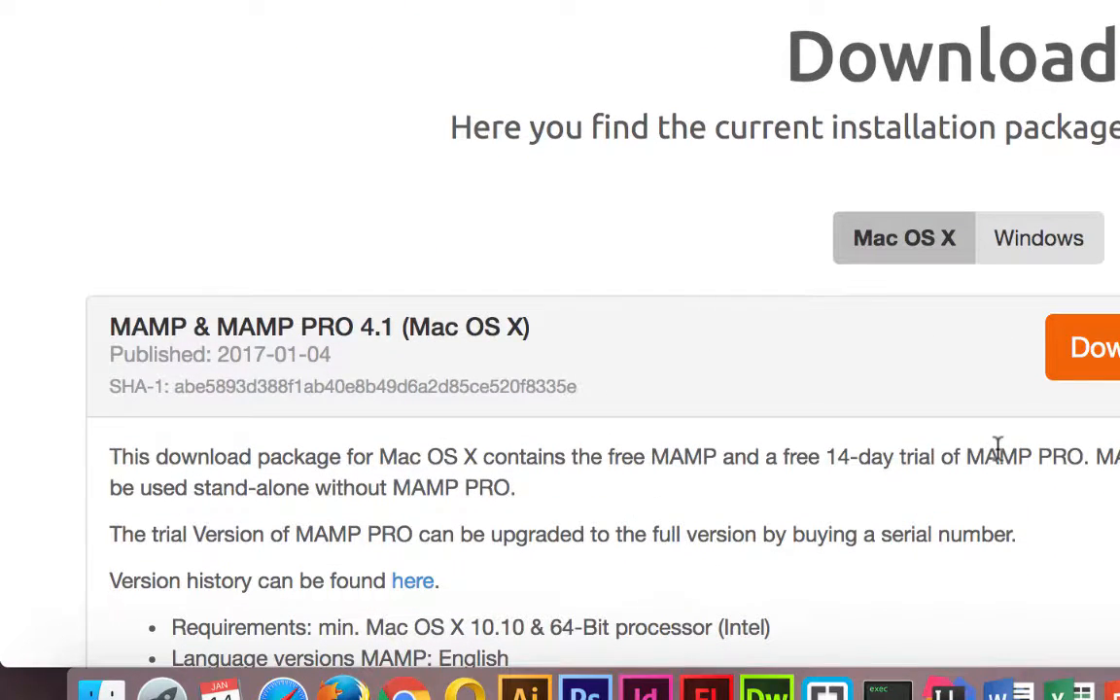
pyautogui.click(100, 688)
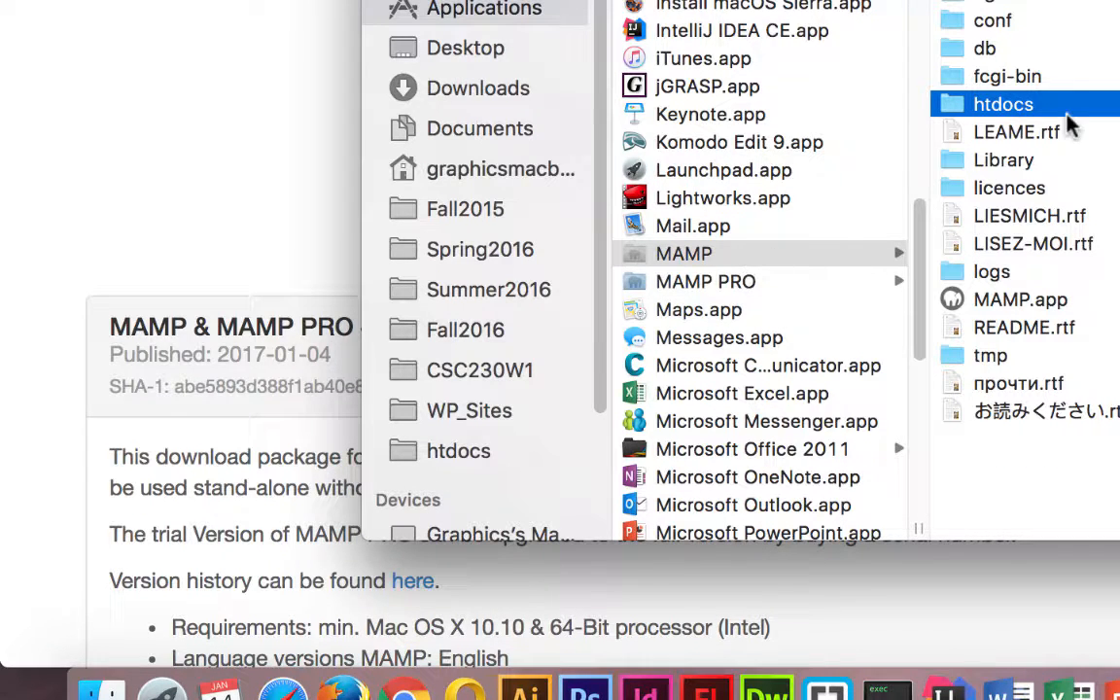
pyautogui.keyDown('shift'); pyautogui.click(695, 280); pyautogui.keyUp('shift')
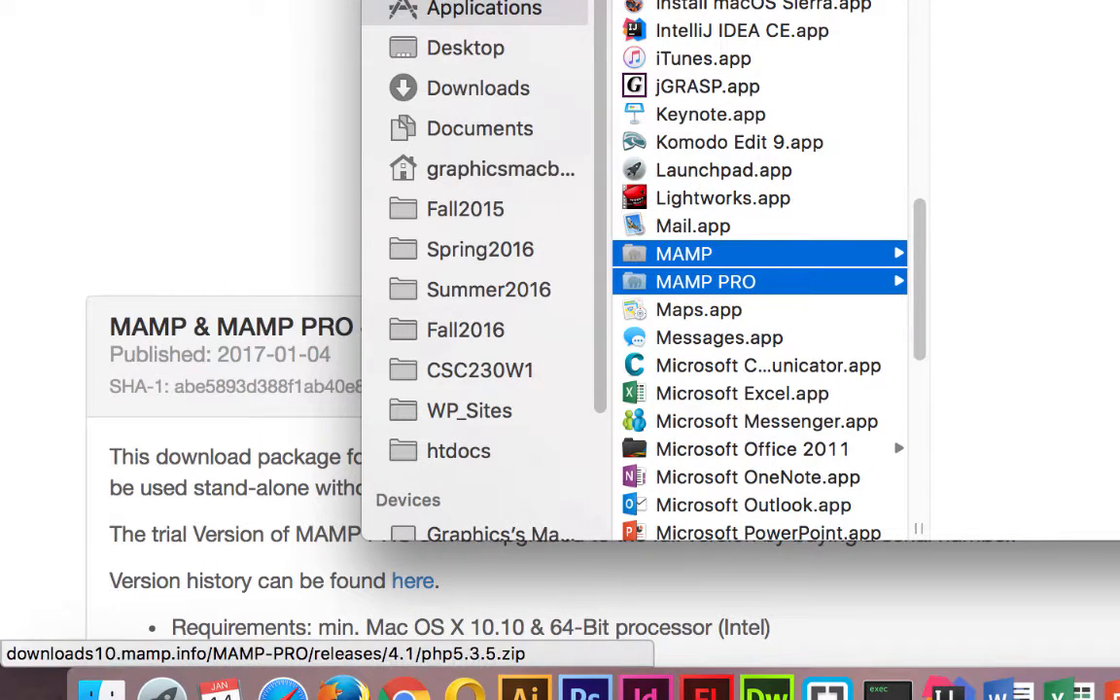
pyautogui.press('super+BackSpace')
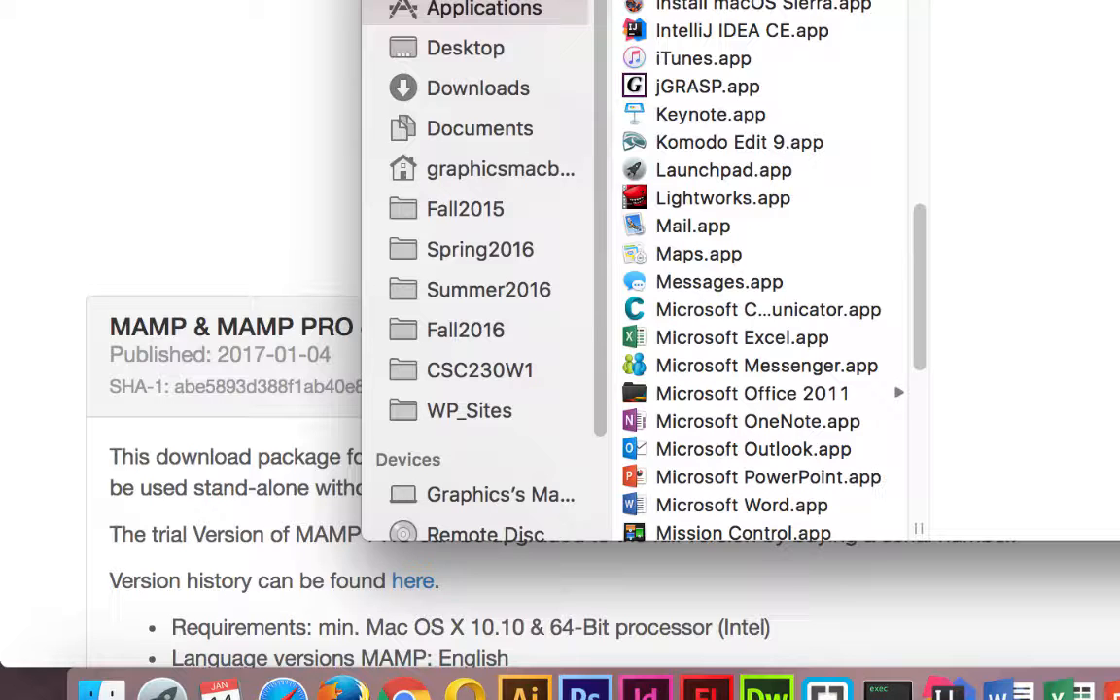
pyautogui.click(263, 113)
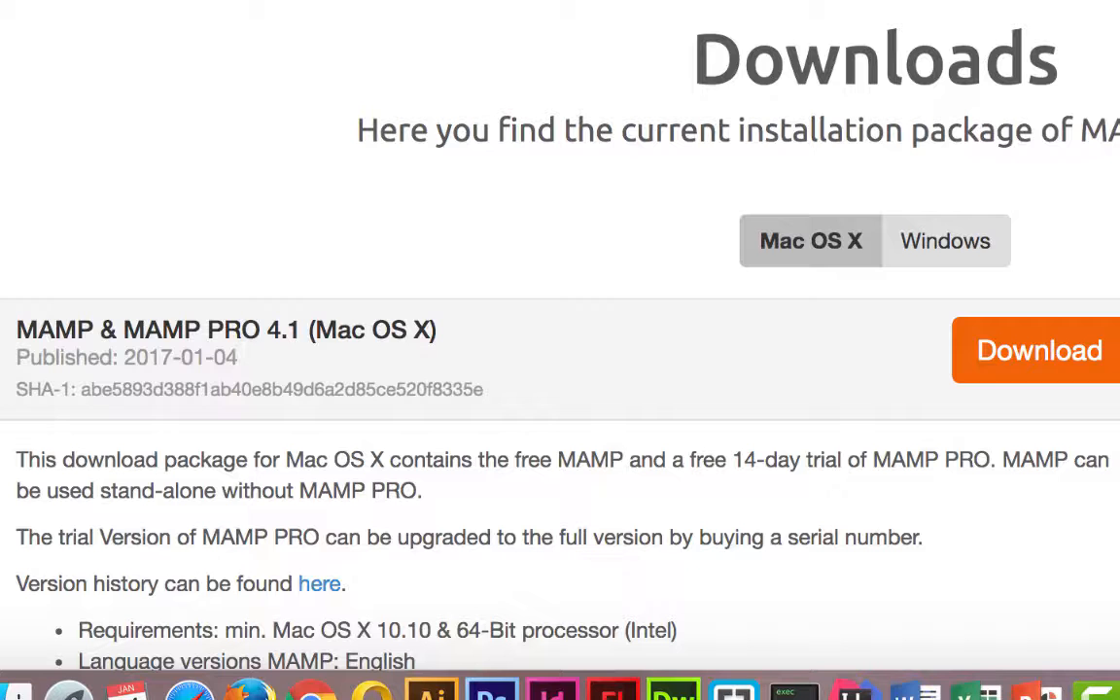
# Download the MAMP & MAMP PRO 4.1 package for Mac OS X and open the downloaded installer.
pyautogui.scroll(-3, 560, 389)
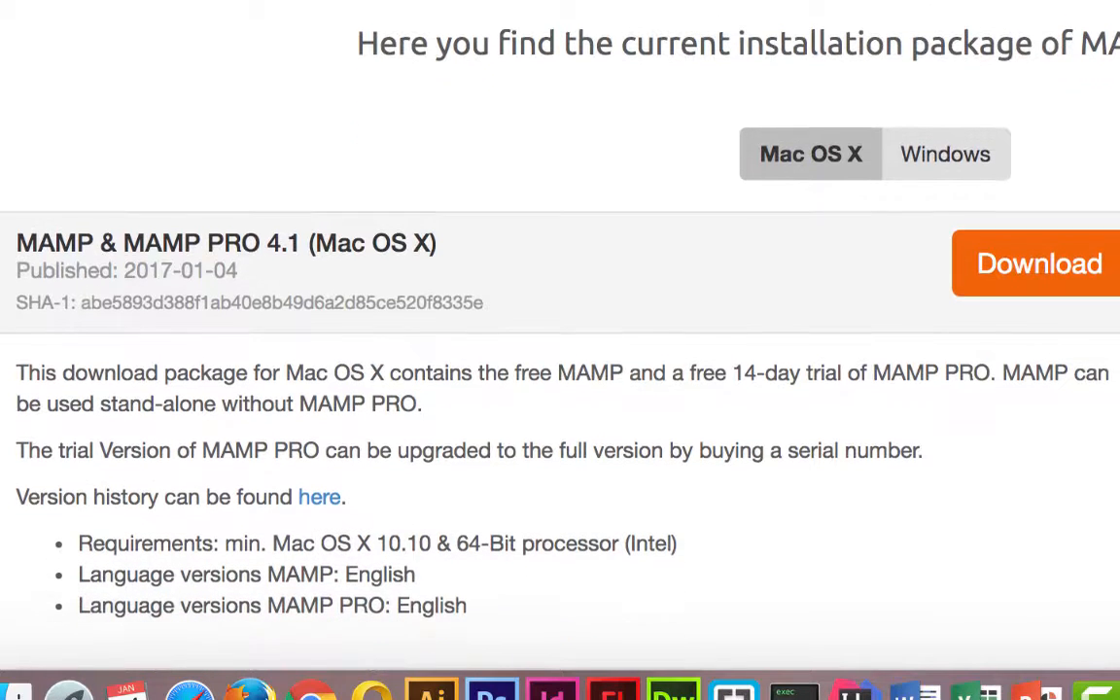
pyautogui.click(1042, 267)
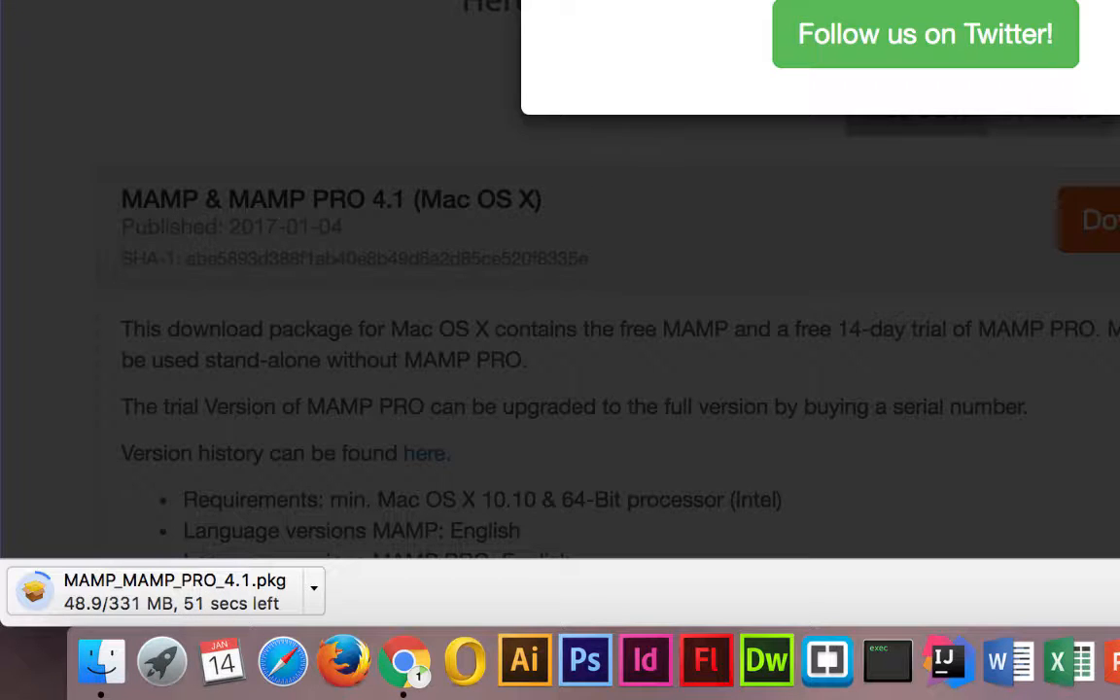
pyautogui.click(409, 491)
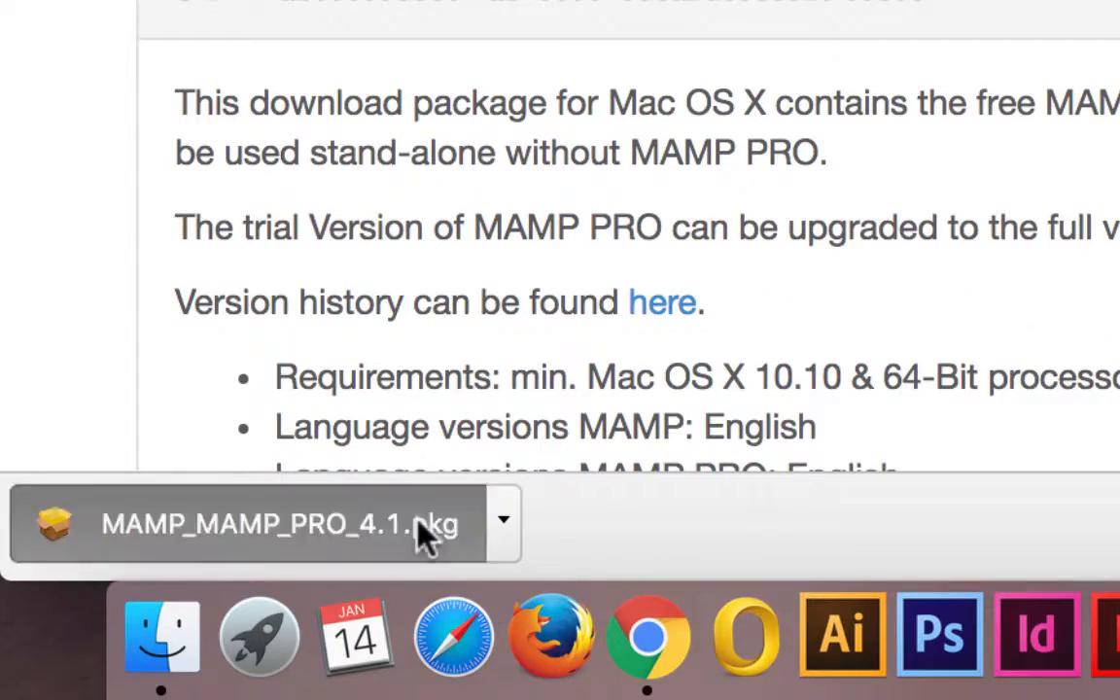
pyautogui.click(428, 534)
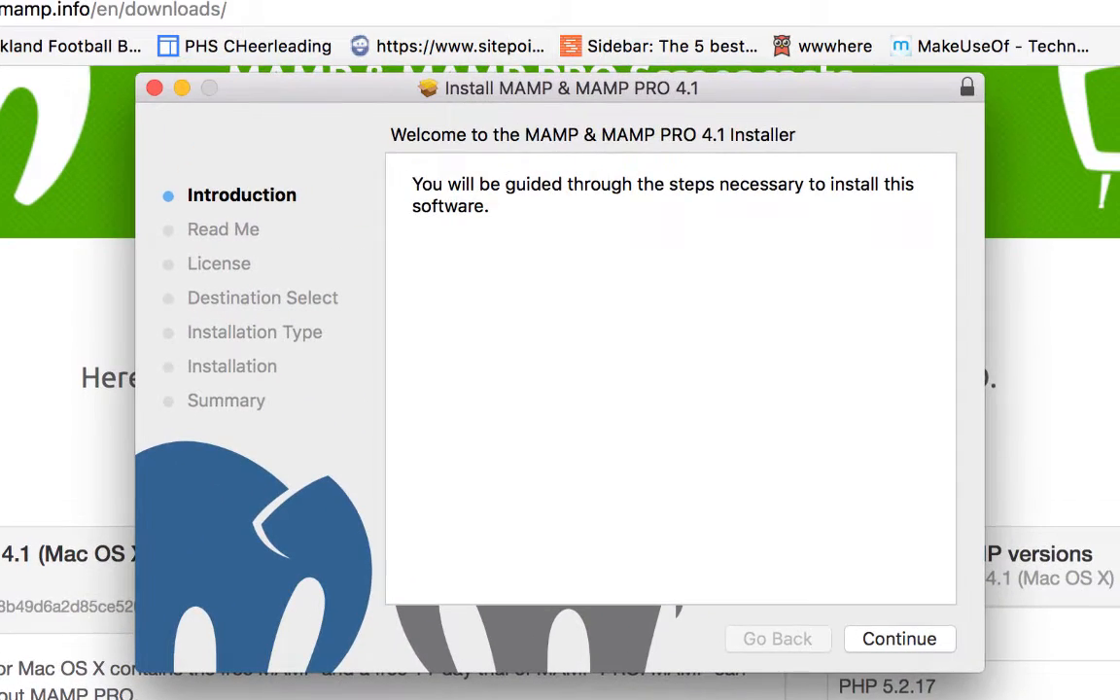
# Proceed through the installer's introduction, accept the license agreement and keep Macintosh HD as the destination.
pyautogui.click(927, 639)
pyautogui.click(927, 640)
pyautogui.click(899, 639)
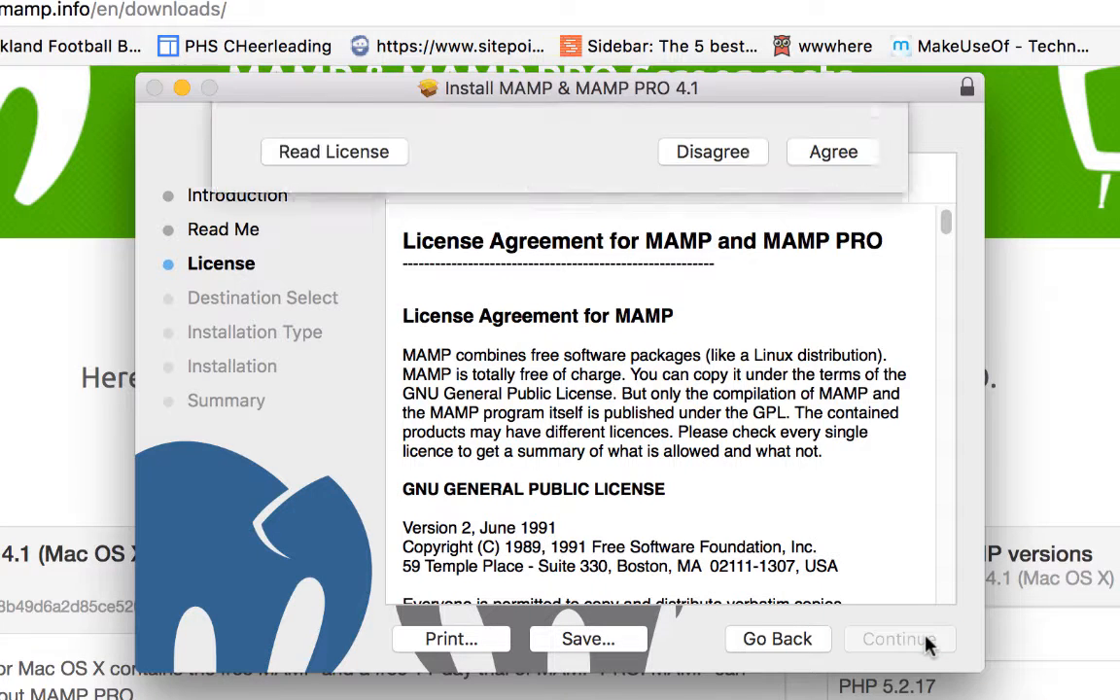
pyautogui.click(846, 308)
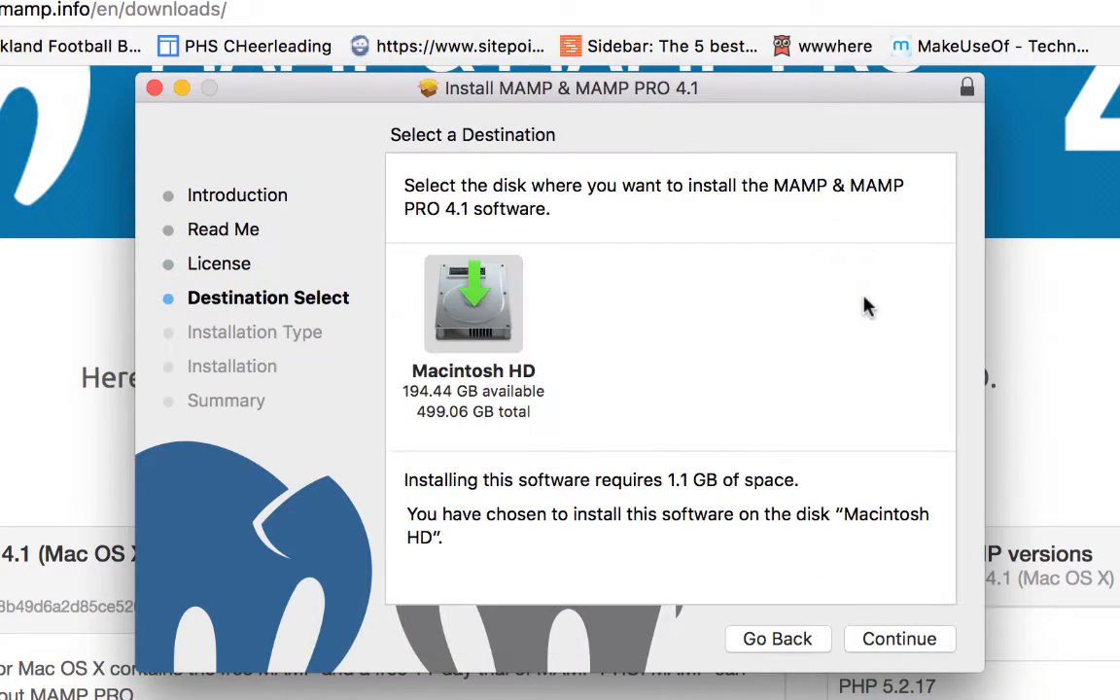
pyautogui.click(917, 644)
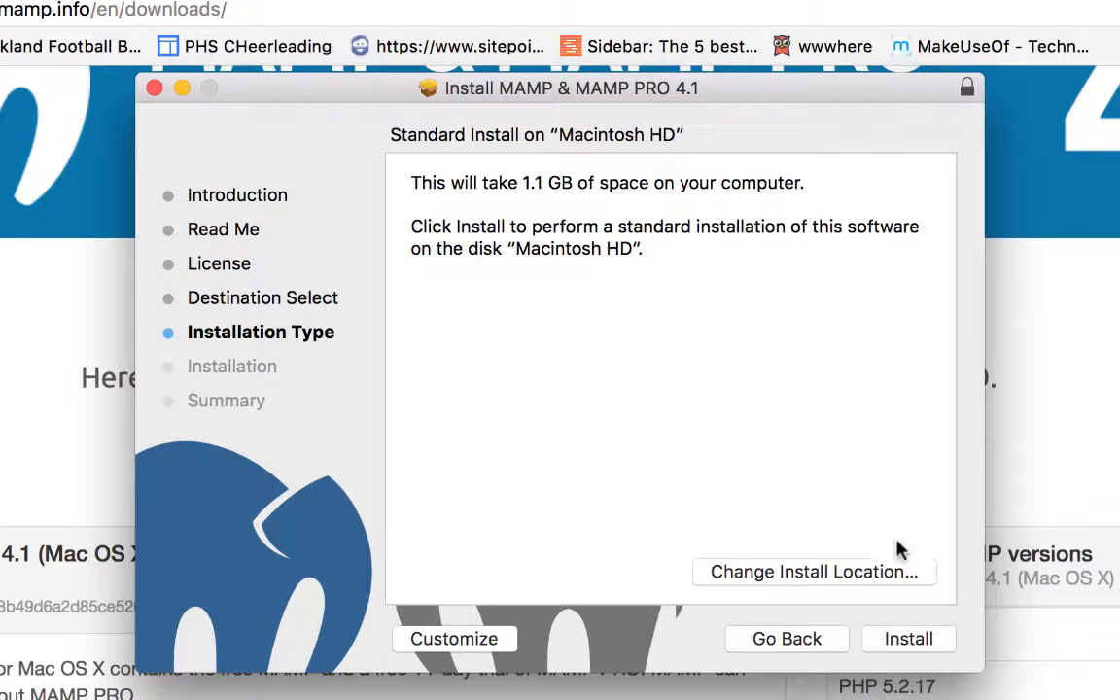
# Run the standard installation, authorise it with the account password and close the finished installer.
pyautogui.click(905, 639)
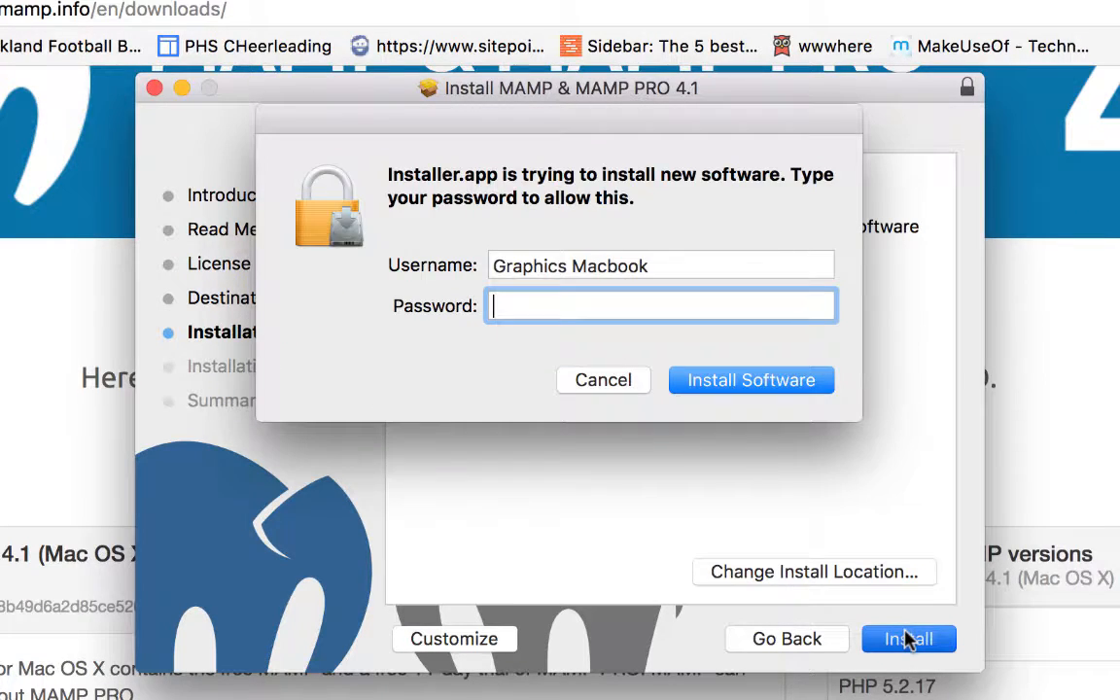
pyautogui.write('****')
pyautogui.click(805, 382)
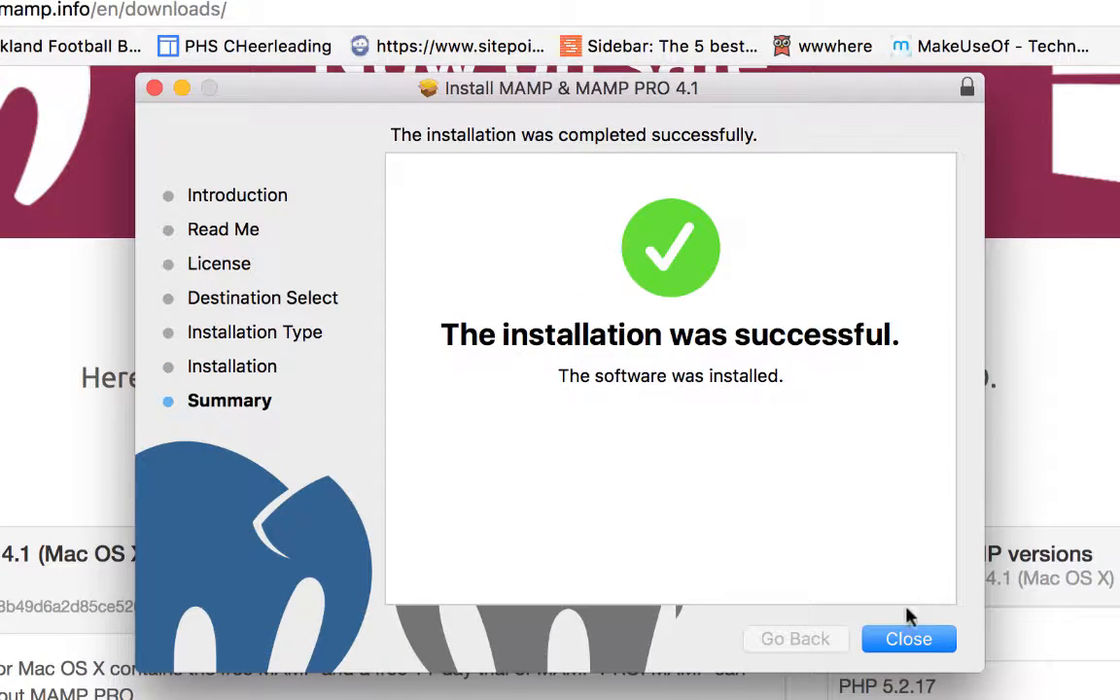
pyautogui.click(915, 639)
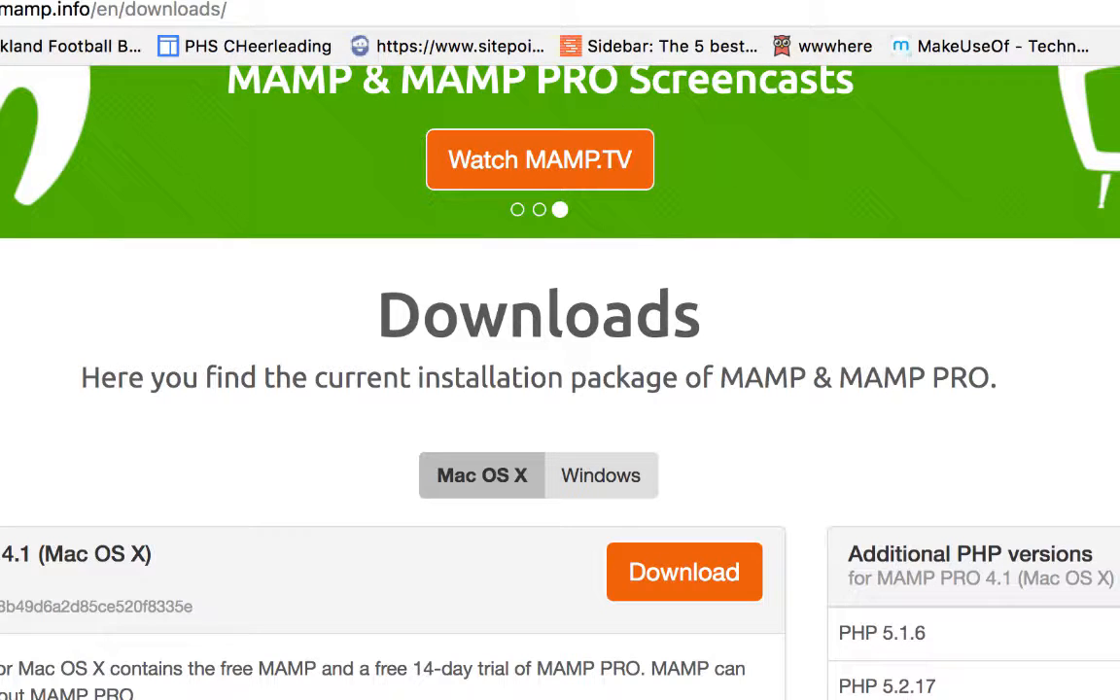
# Remove the old MAMP icon from the Dock.
pyautogui.moveTo(871, 699); pyautogui.dragTo(882, 699)
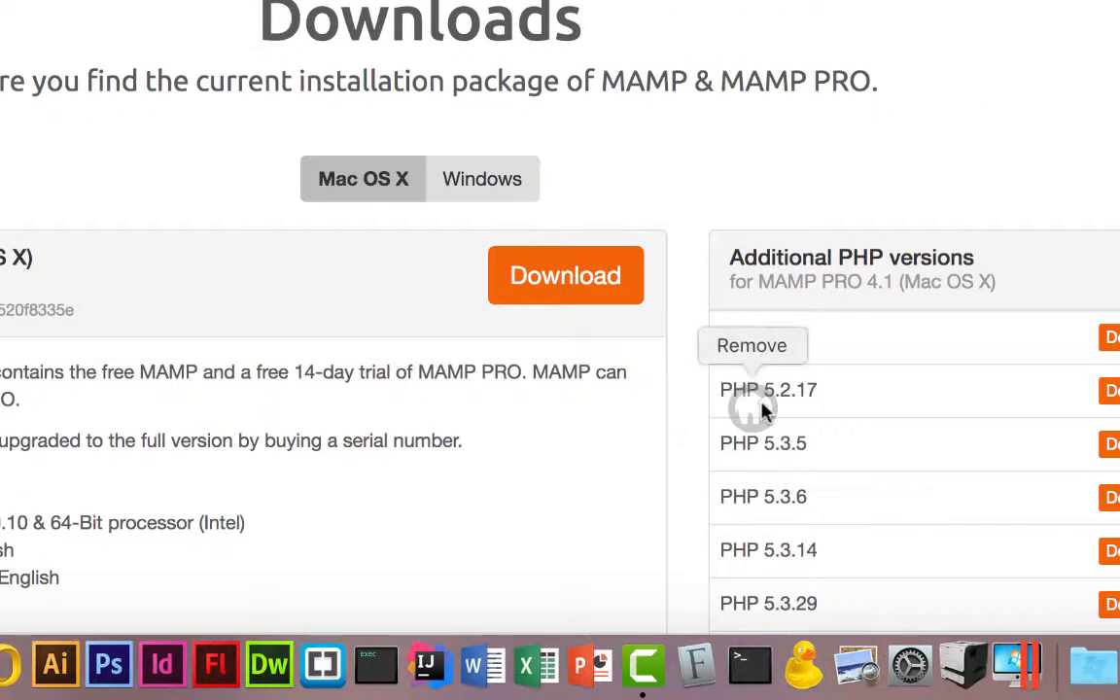
pyautogui.moveTo(762, 405); pyautogui.dragTo(1119, 19)
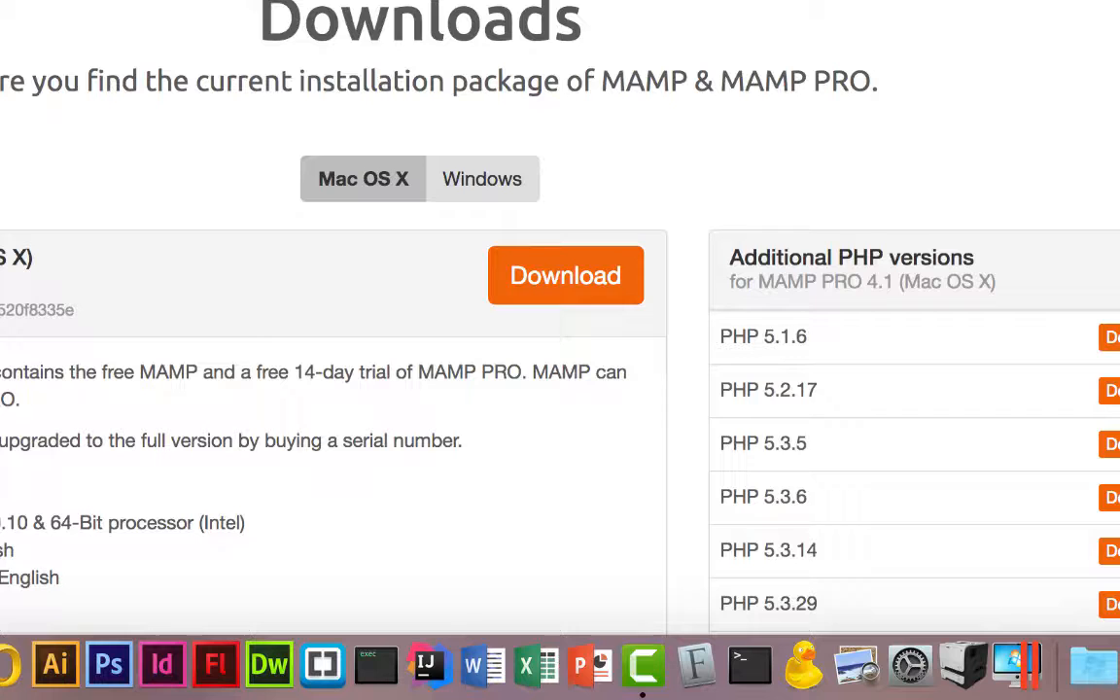
# Switch to Finder and examine the installed MAMP and MAMP PRO folders in Applications, including MAMP.app and htdocs.
pyautogui.press('super+Tab')
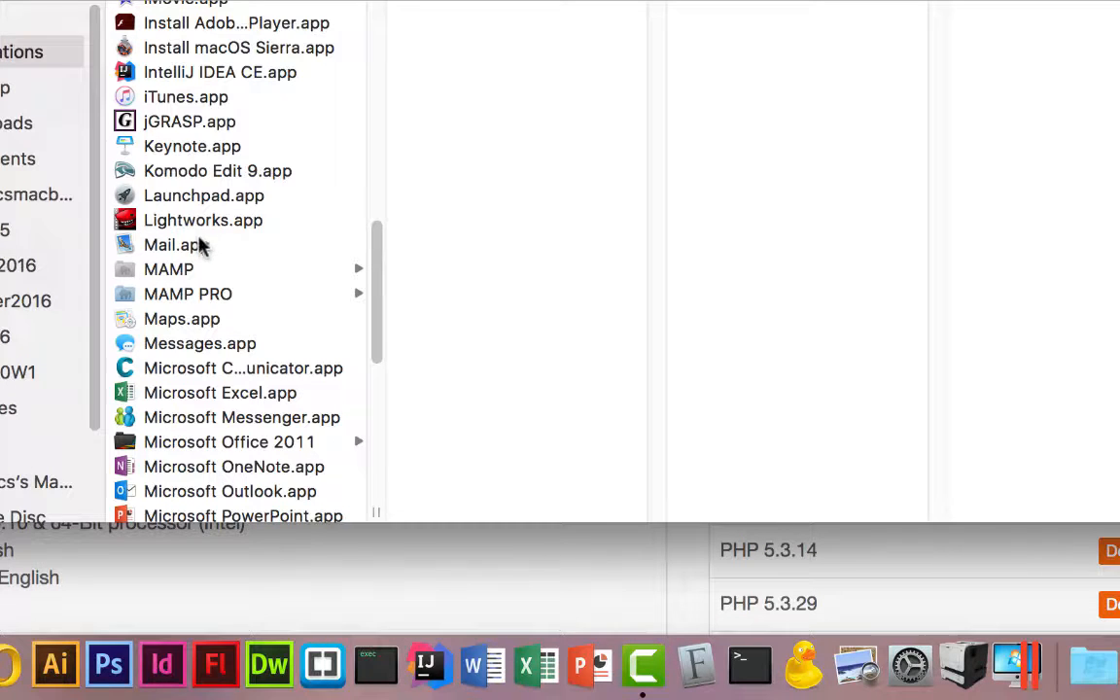
pyautogui.click(200, 270)
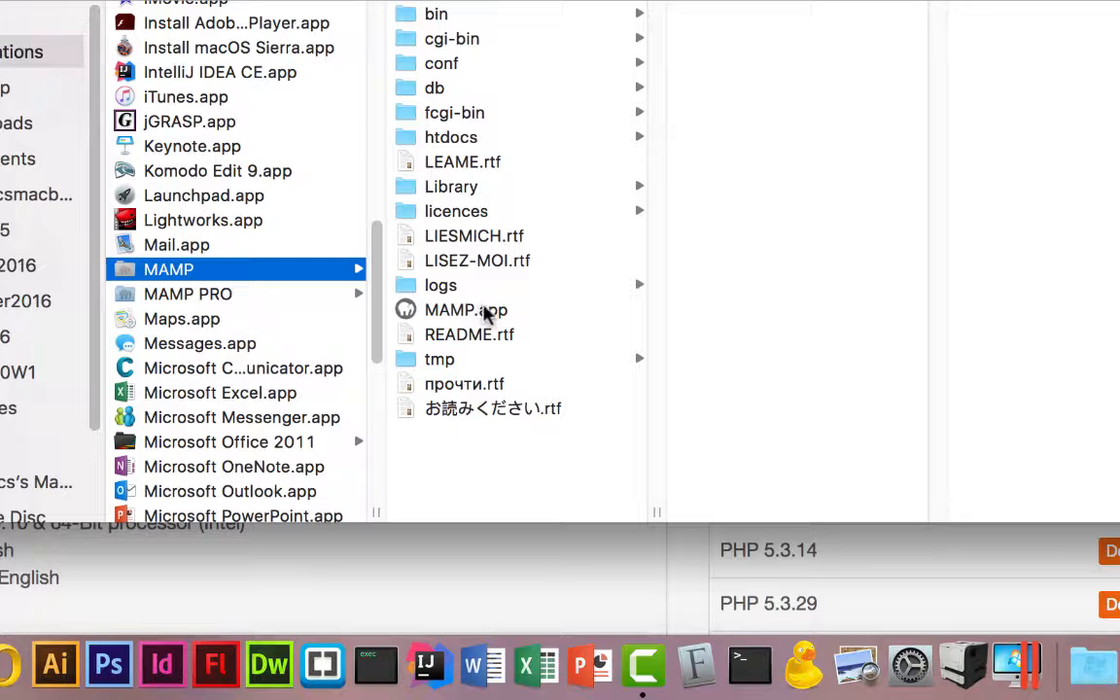
pyautogui.click(483, 313)
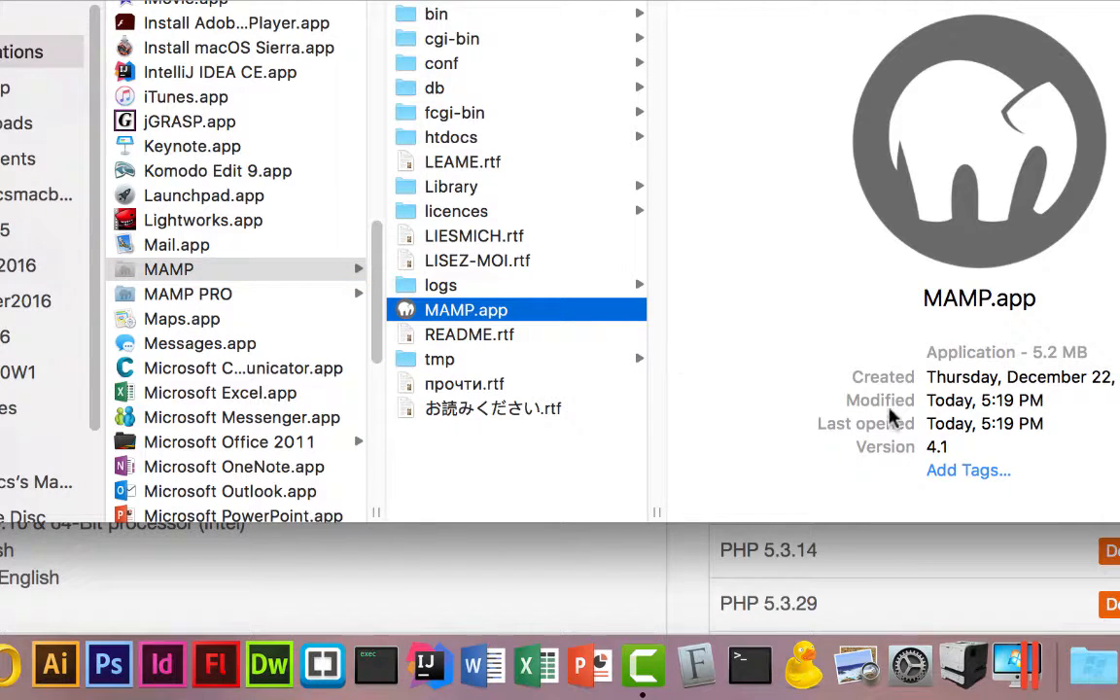
pyautogui.click(461, 137)
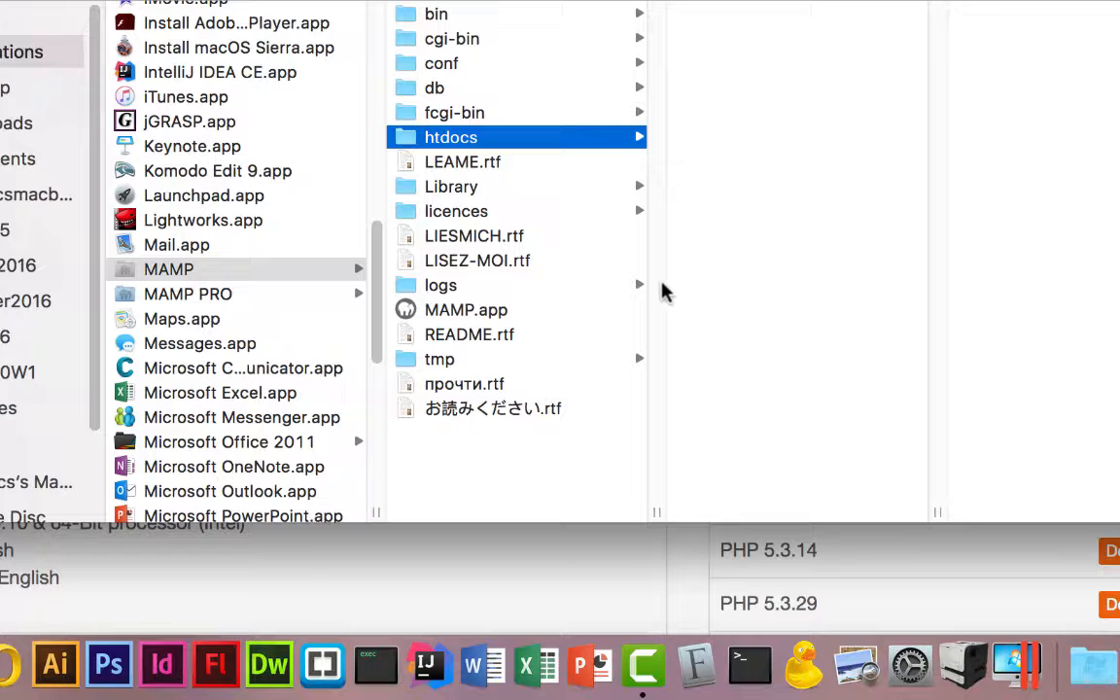
pyautogui.click(192, 294)
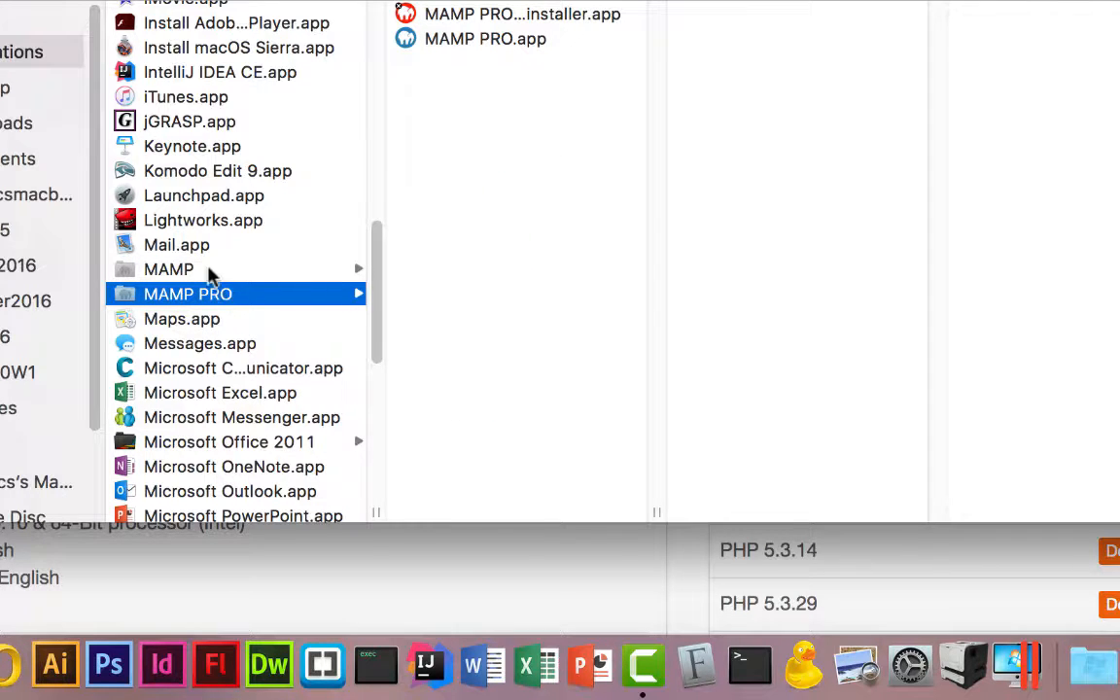
# Add MAMP.app from the MAMP folder to the Dock and launch it from there.
pyautogui.click(210, 273)
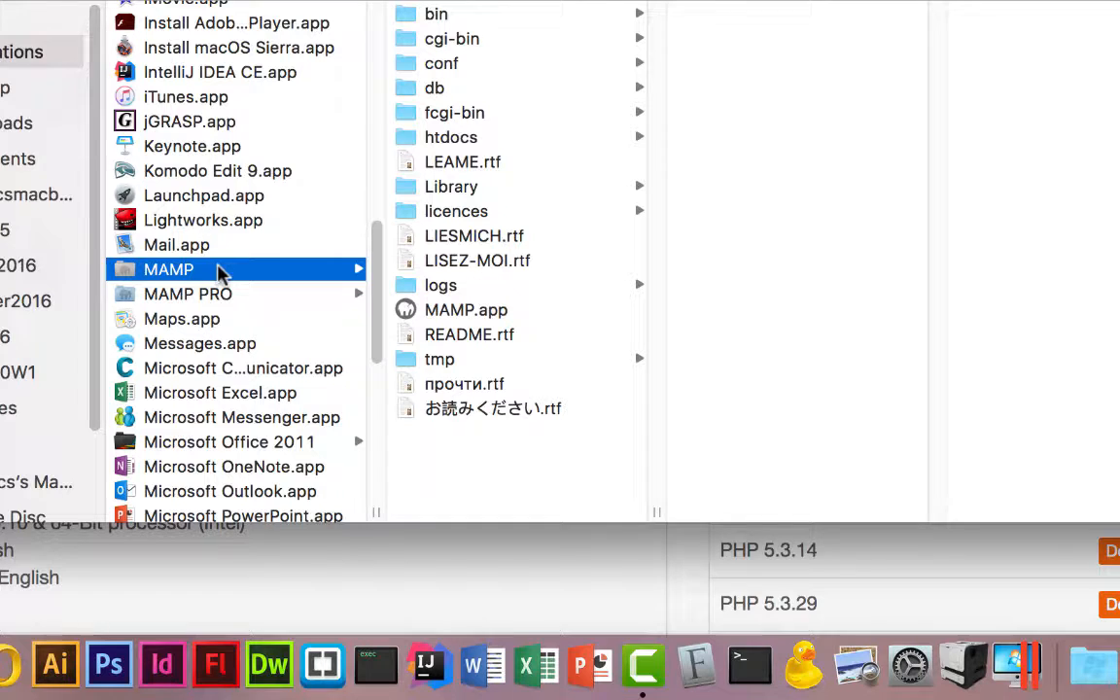
pyautogui.click(407, 311)
pyautogui.moveTo(427, 350); pyautogui.dragTo(678, 678)
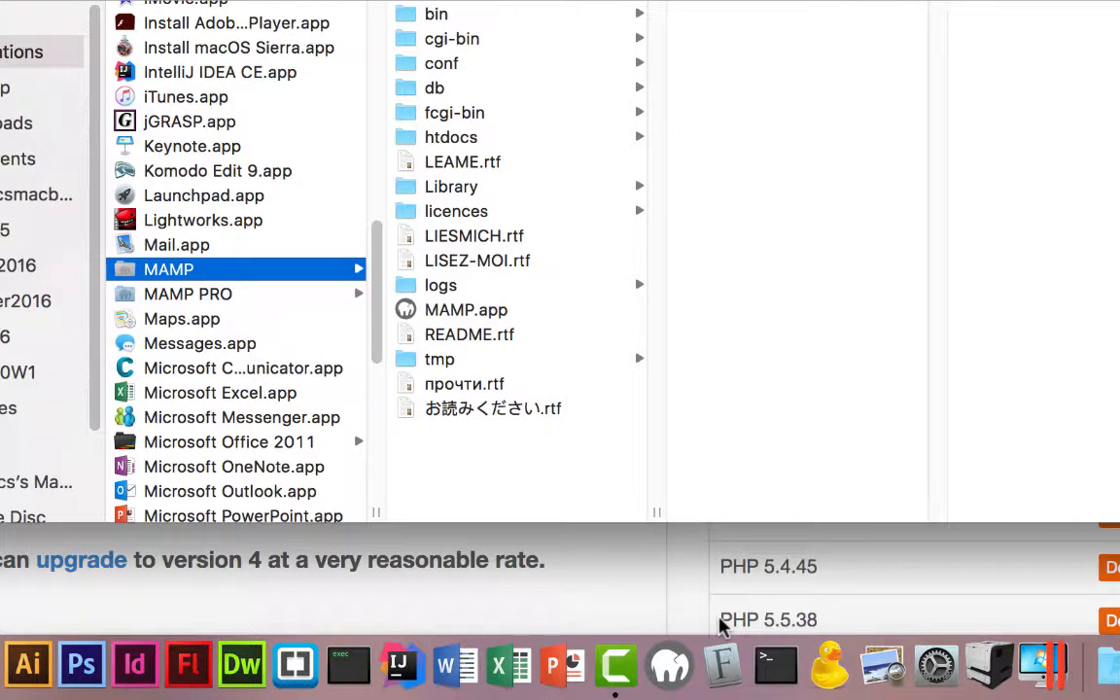
pyautogui.click(671, 667)
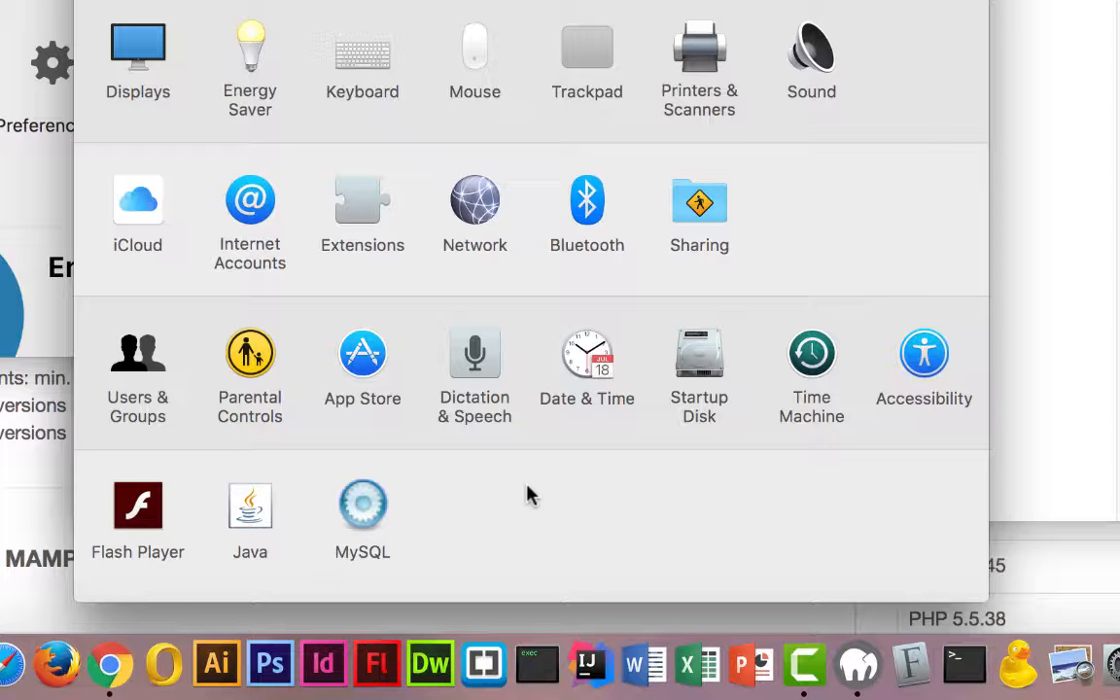
# Check the MySQL server status in System Preferences, close that window and reposition the MAMP window.
pyautogui.click(370, 513)
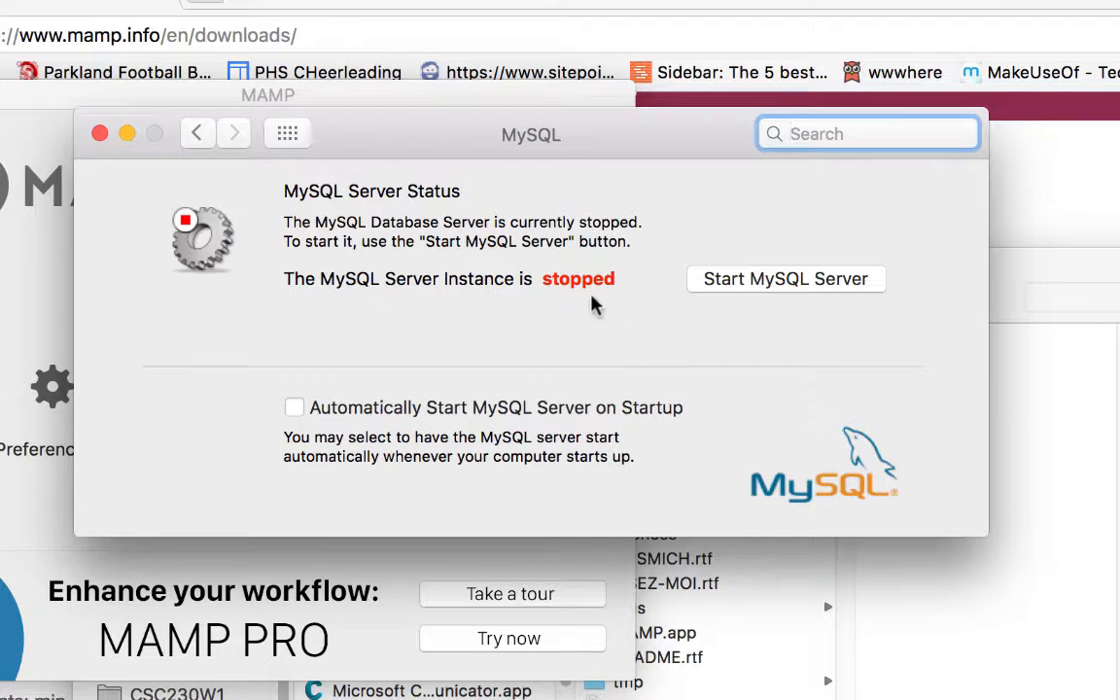
pyautogui.click(98, 133)
pyautogui.moveTo(382, 108); pyautogui.dragTo(502, 114)
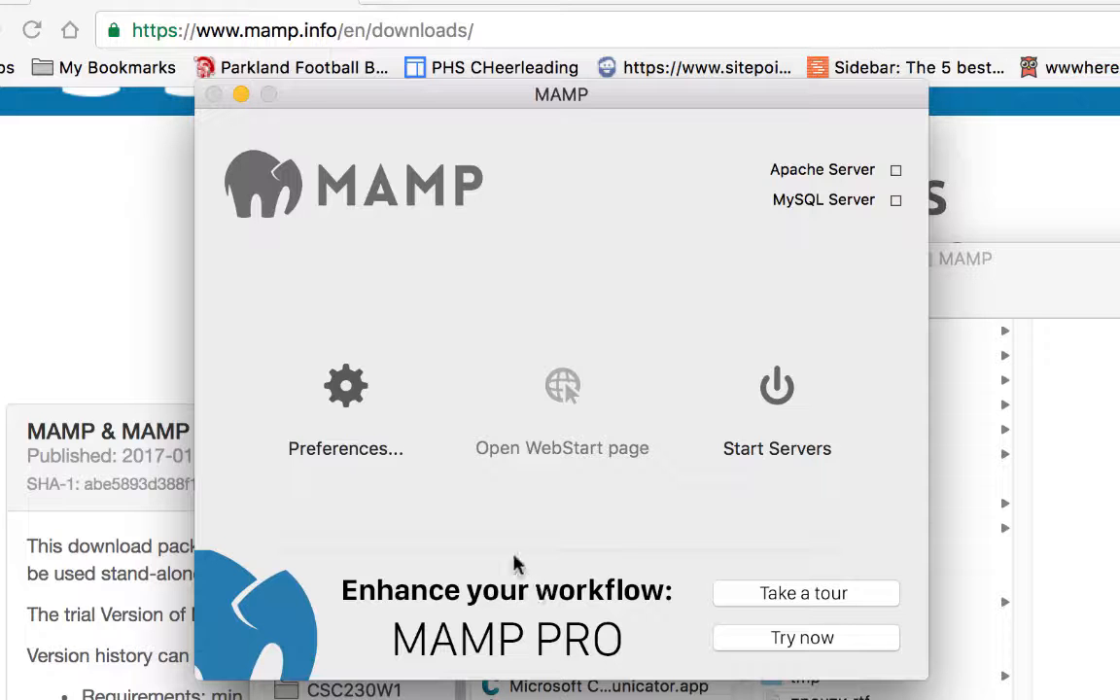
# Set the Web and MySQL ports to 80 and 3306 in MAMP's preferences.
pyautogui.click(345, 387)
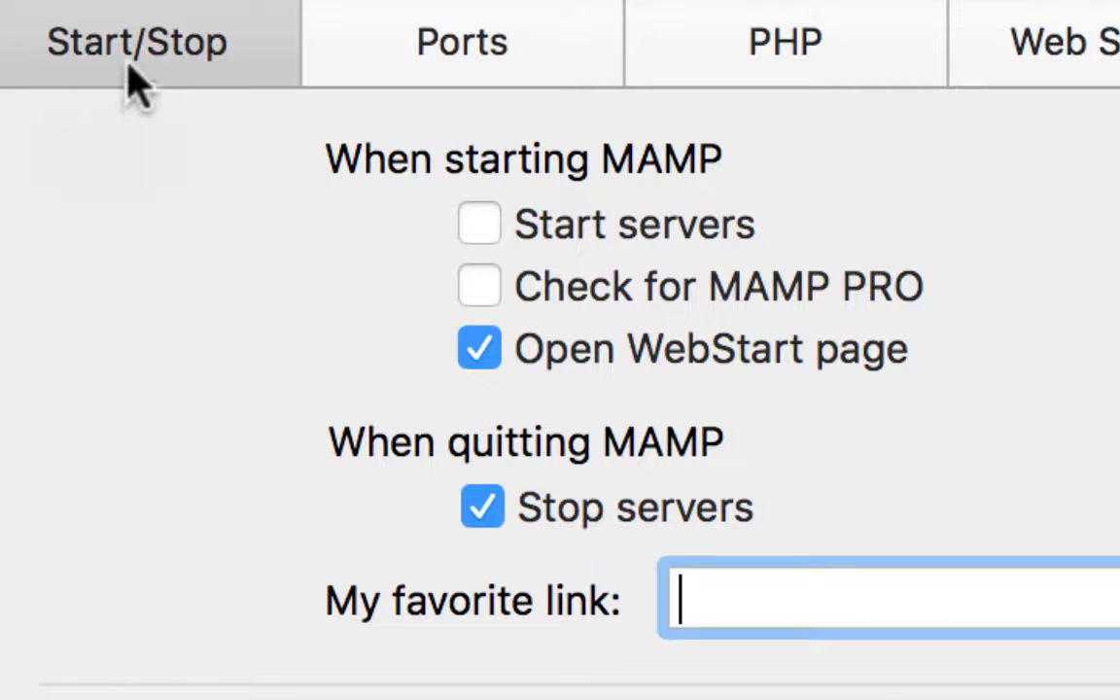
pyautogui.click(492, 25)
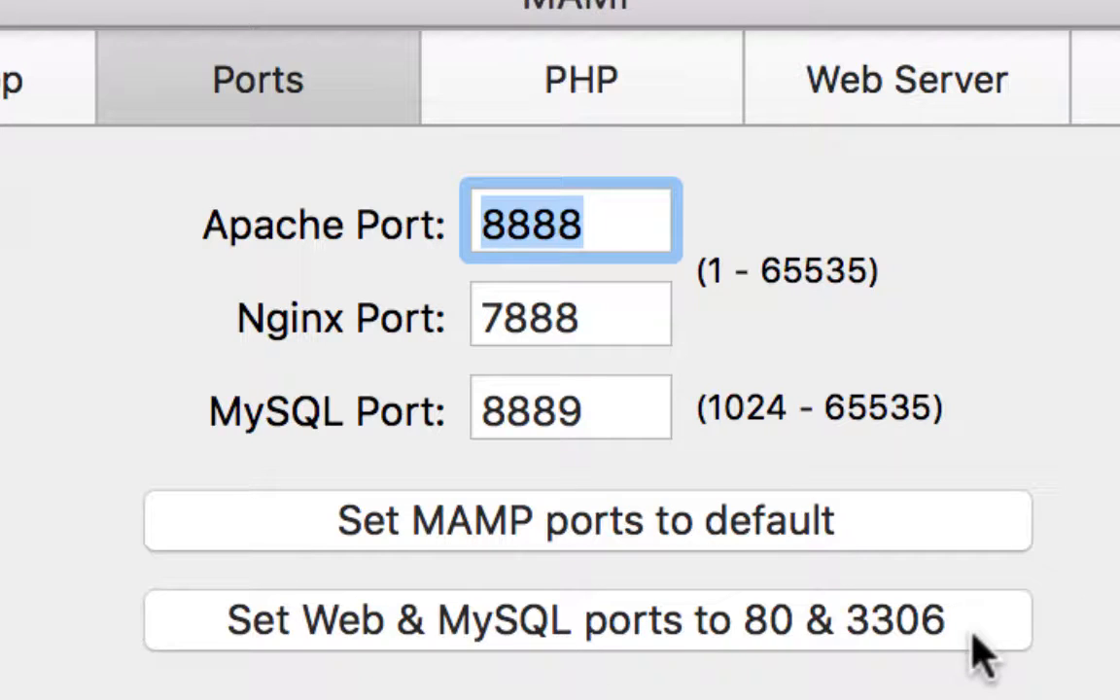
pyautogui.click(934, 621)
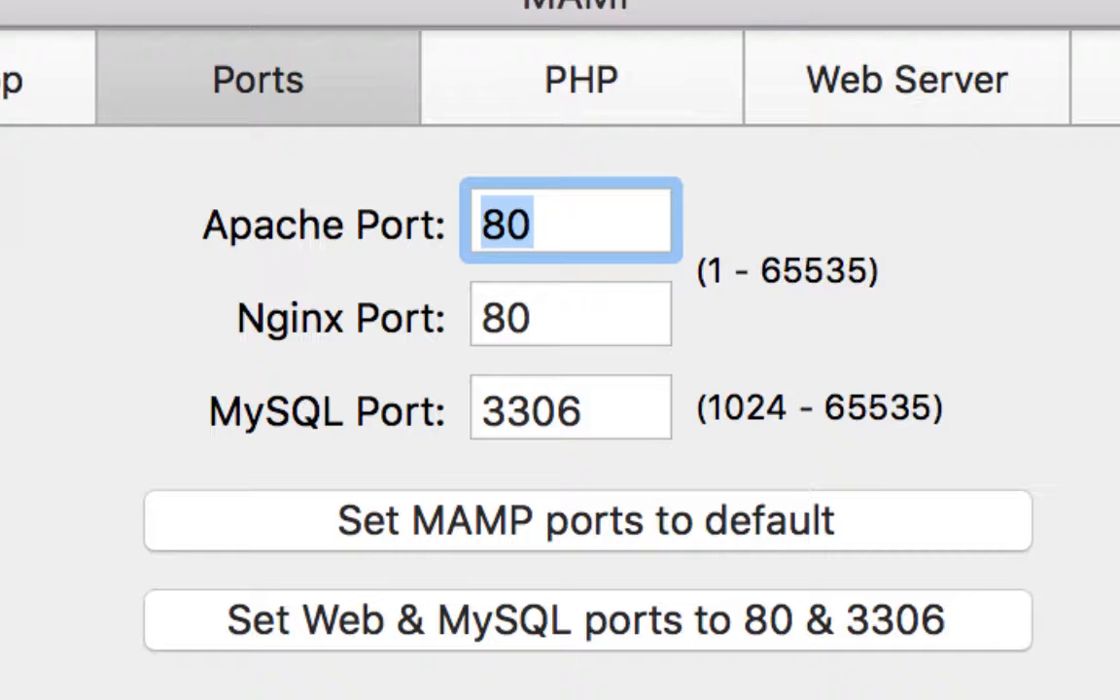
# Review the PHP, Web Server and MySQL preferences and save the MAMP settings.
pyautogui.click(562, 94)
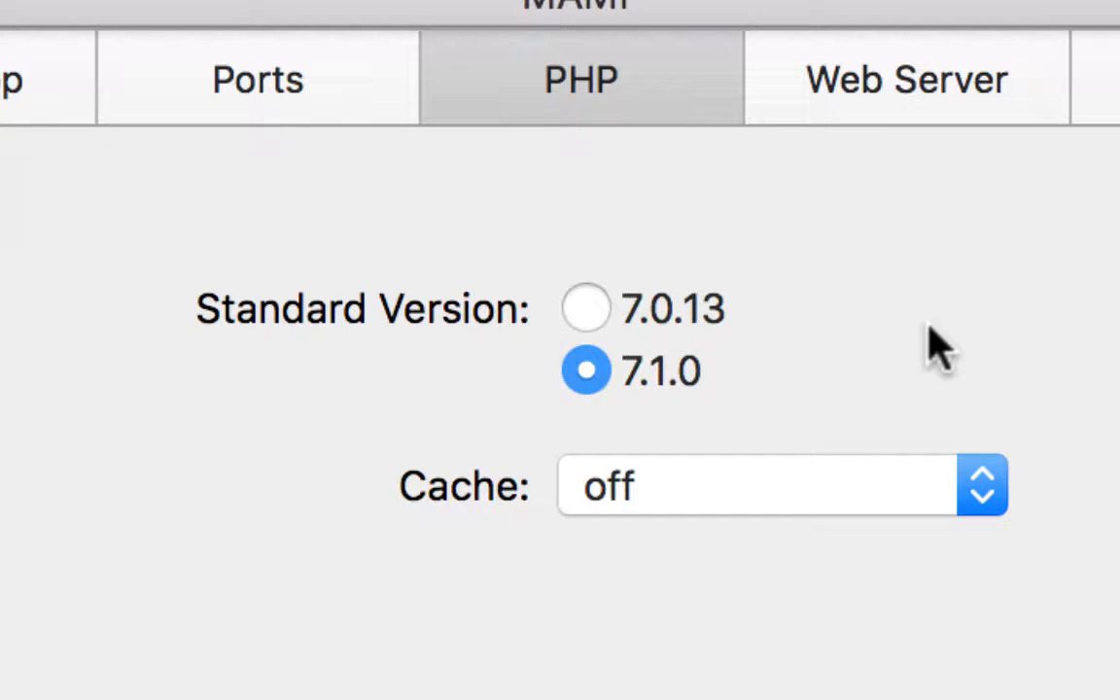
pyautogui.click(928, 97)
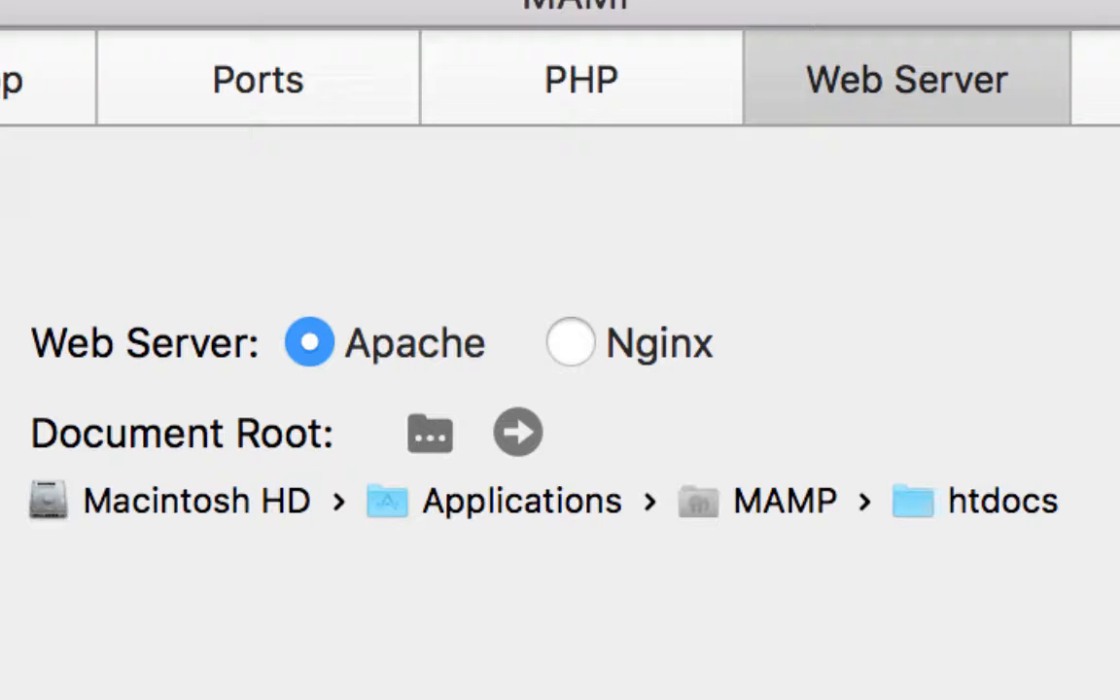
pyautogui.click(1063, 113)
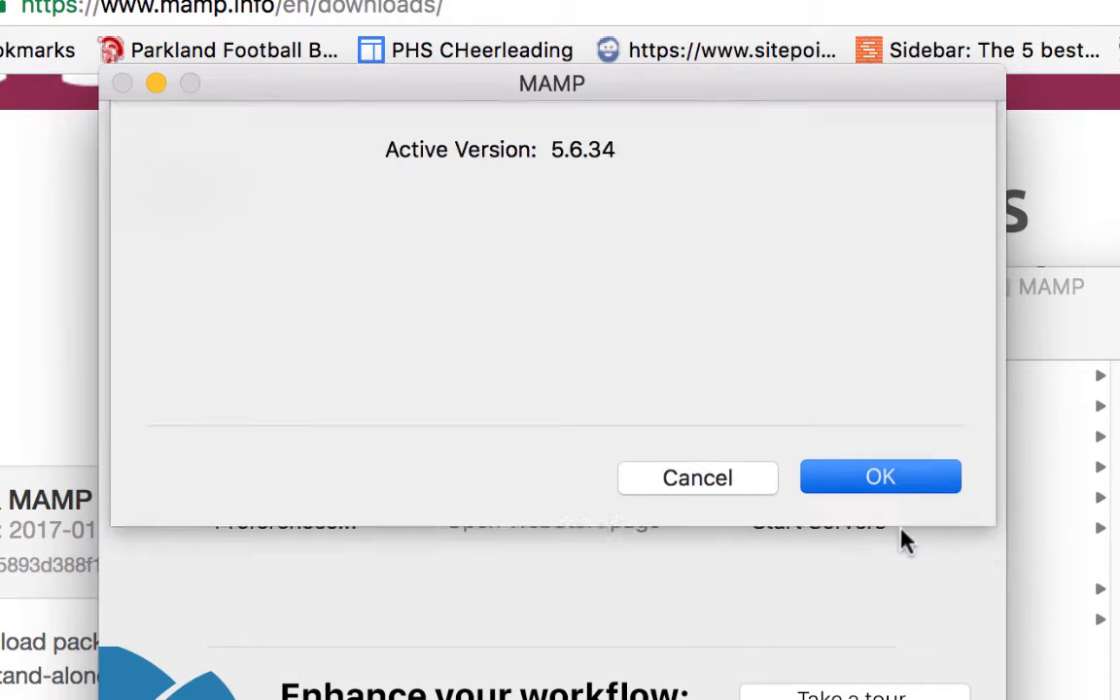
pyautogui.press('Return')
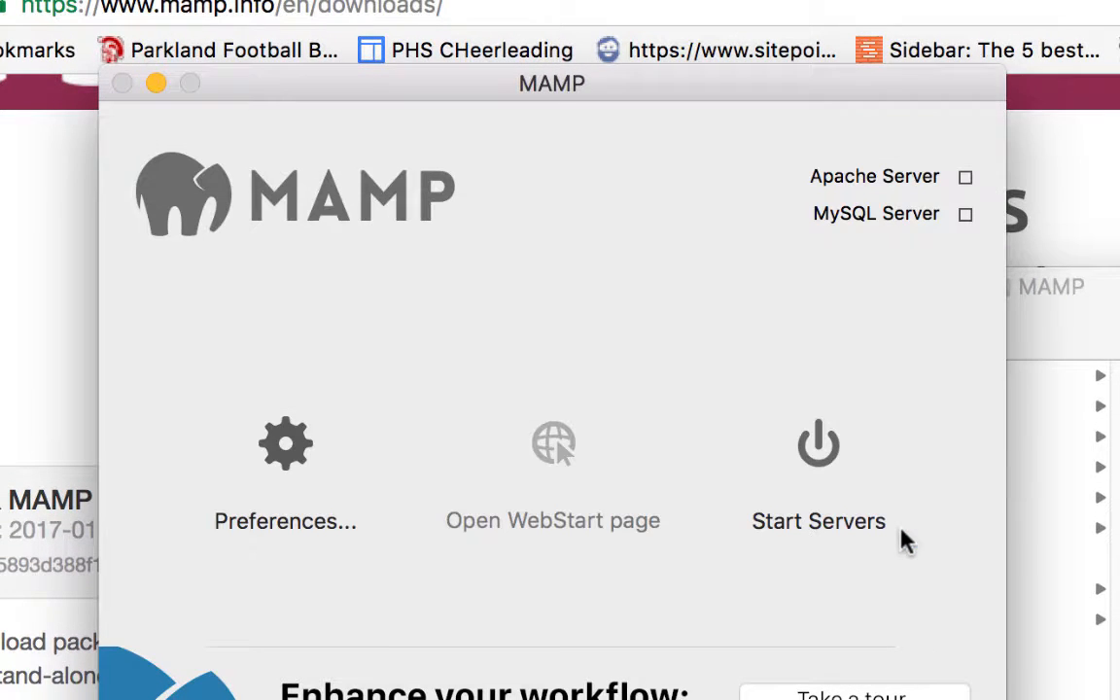
# Review the Start/Stop and Ports settings in MAMP's preferences and accept them.
pyautogui.click(272, 433)
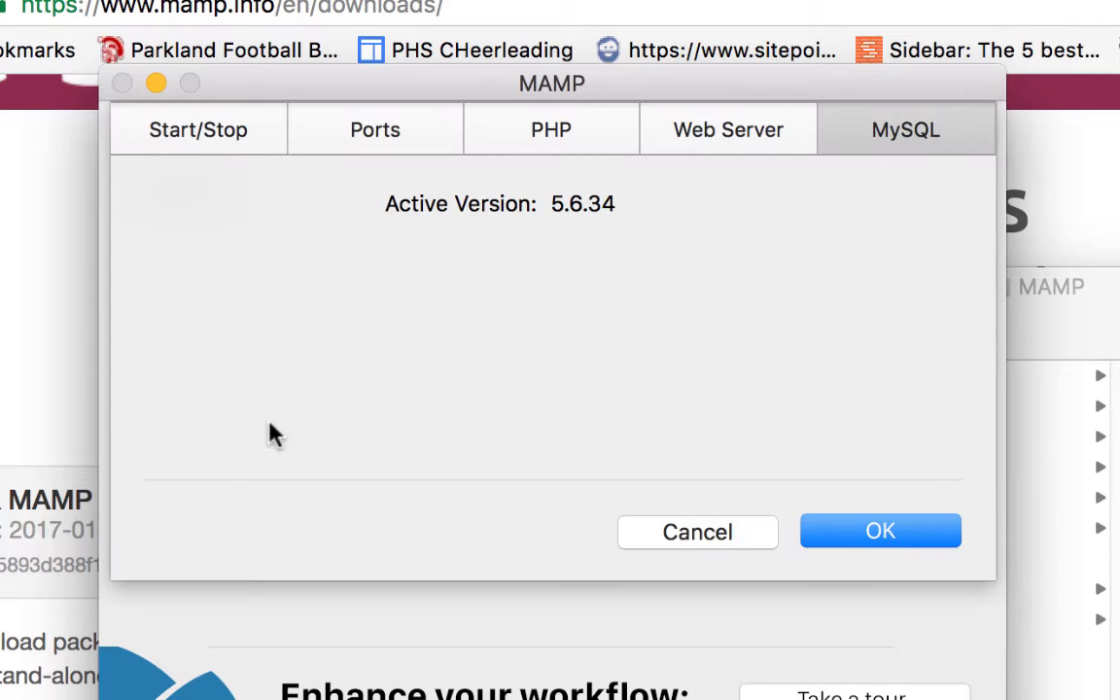
pyautogui.click(408, 146)
pyautogui.click(224, 134)
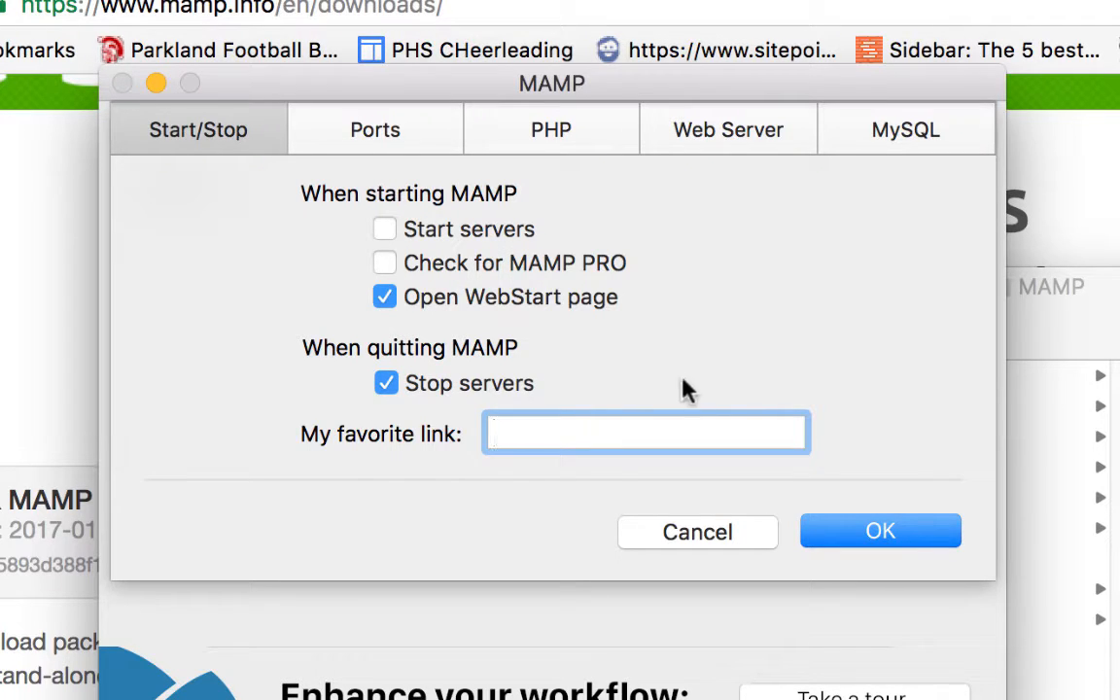
pyautogui.click(361, 130)
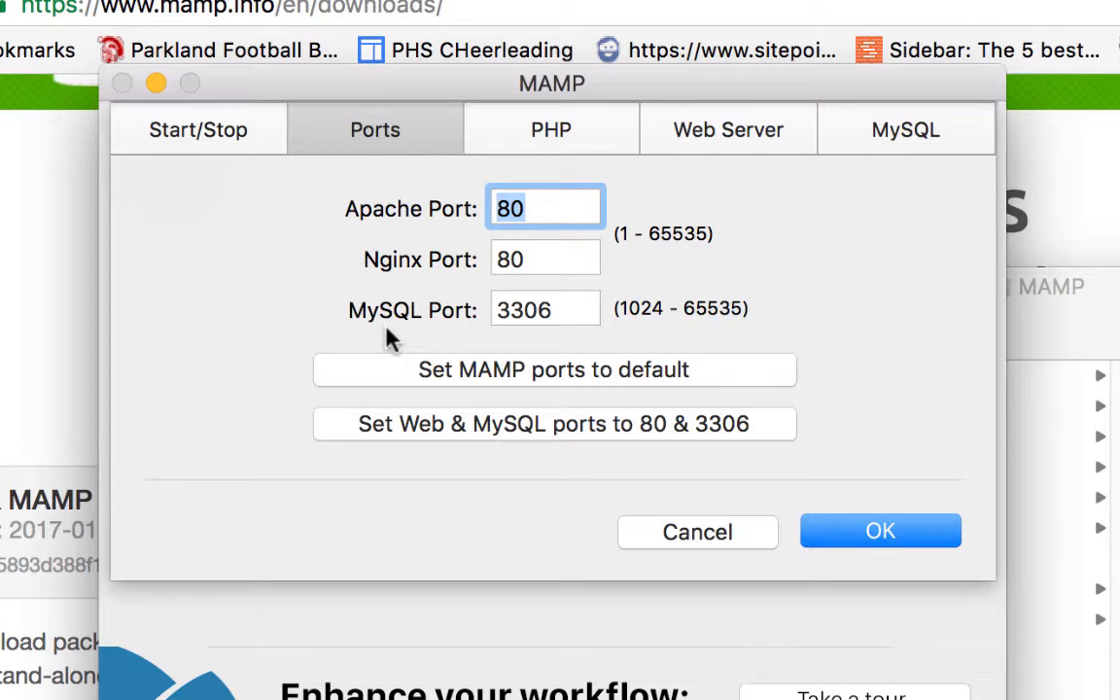
pyautogui.click(873, 537)
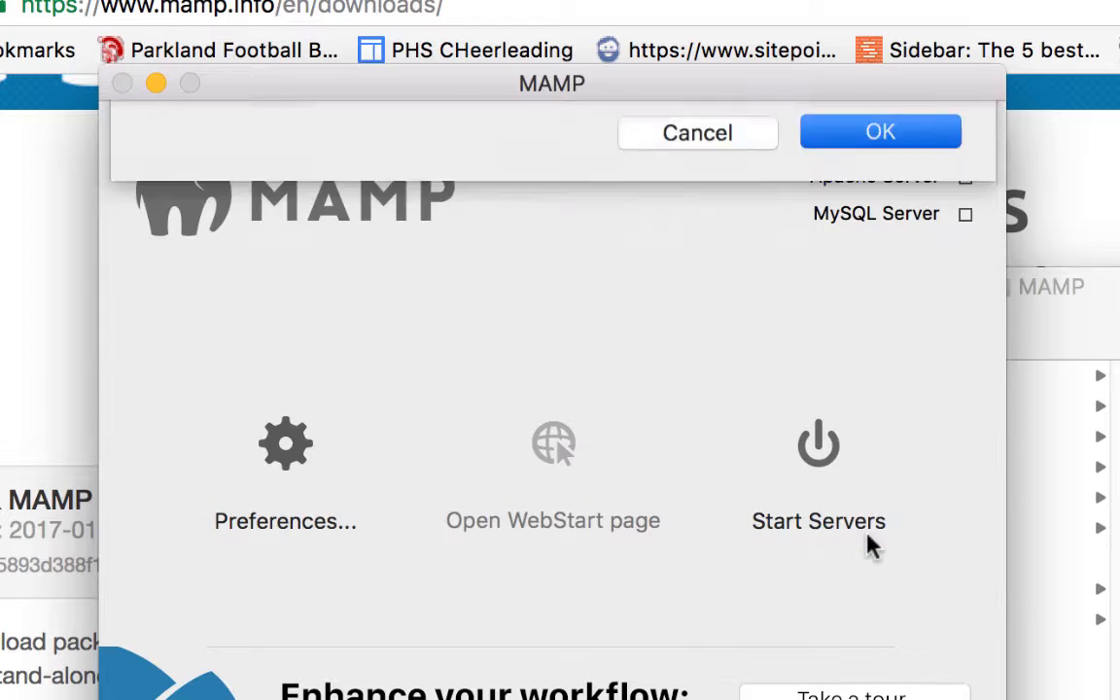
# Start the MAMP servers, authorizing with the account password, and open phpMyAdmin from the WebStart page.
pyautogui.click(820, 440)
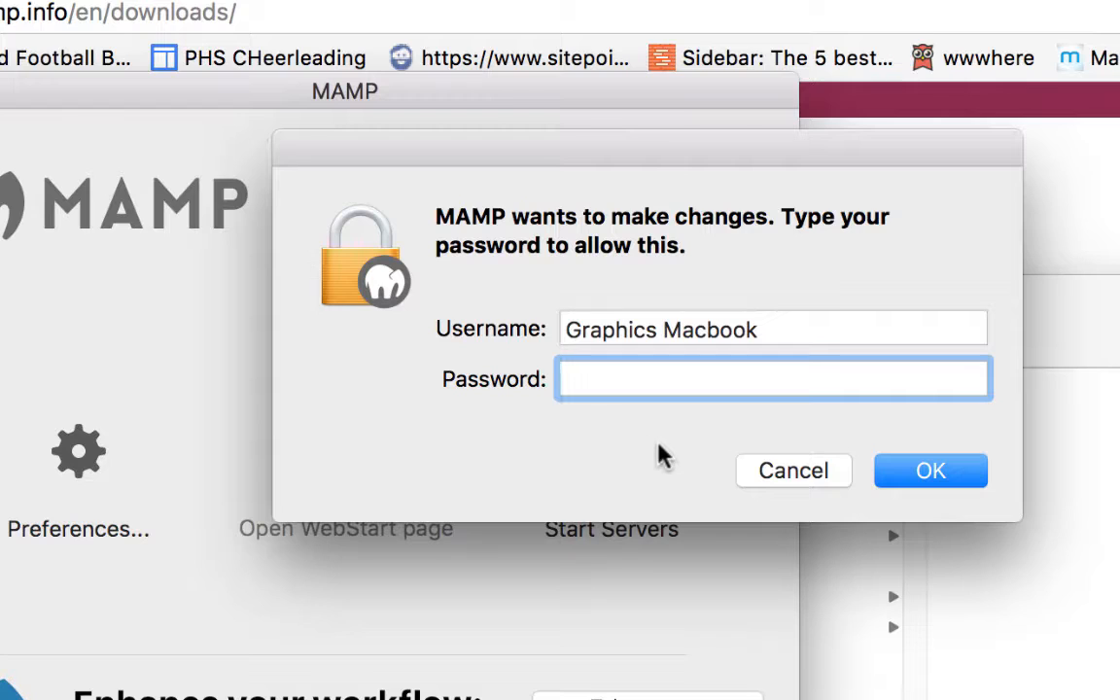
pyautogui.write('•••••••')
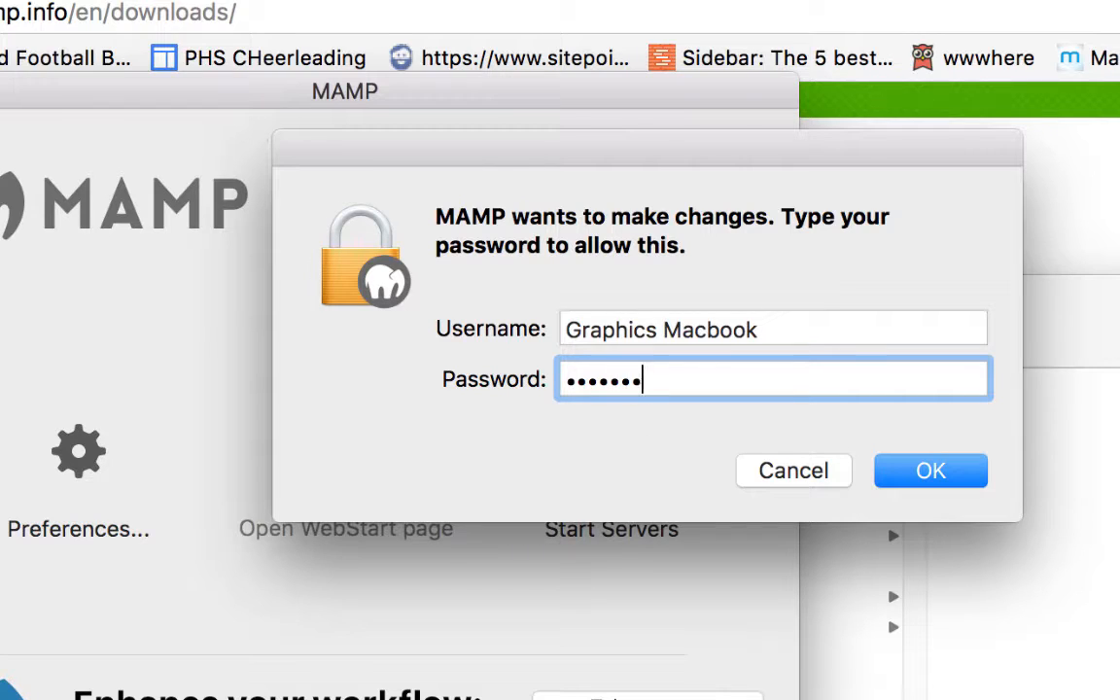
pyautogui.click(925, 473)
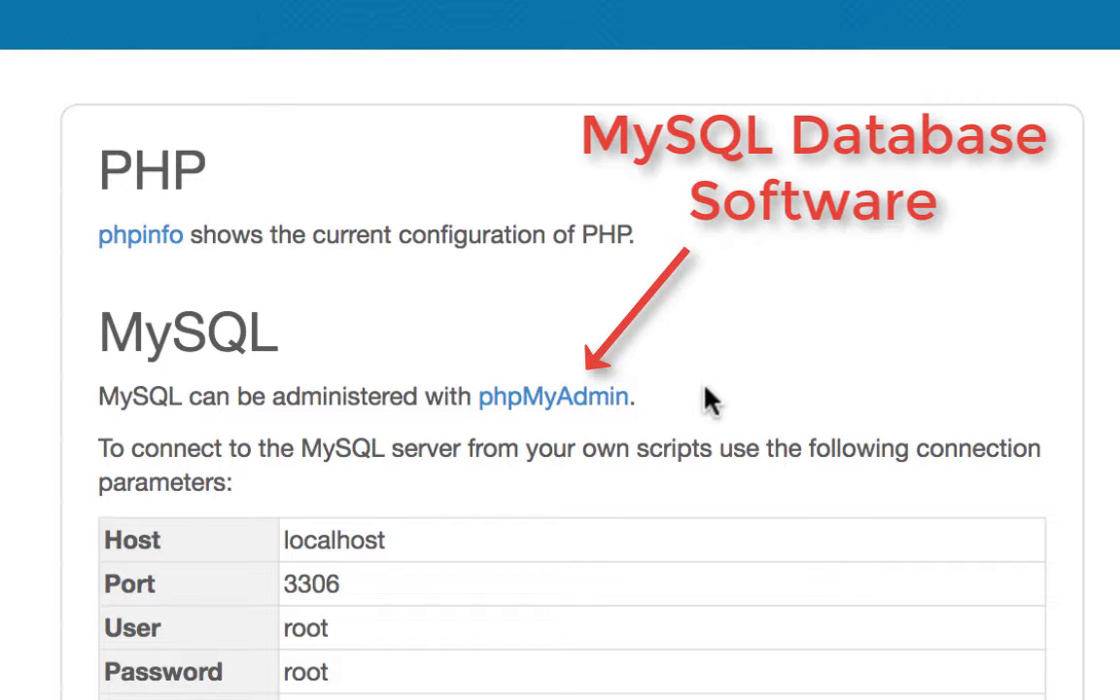
pyautogui.click(578, 408)
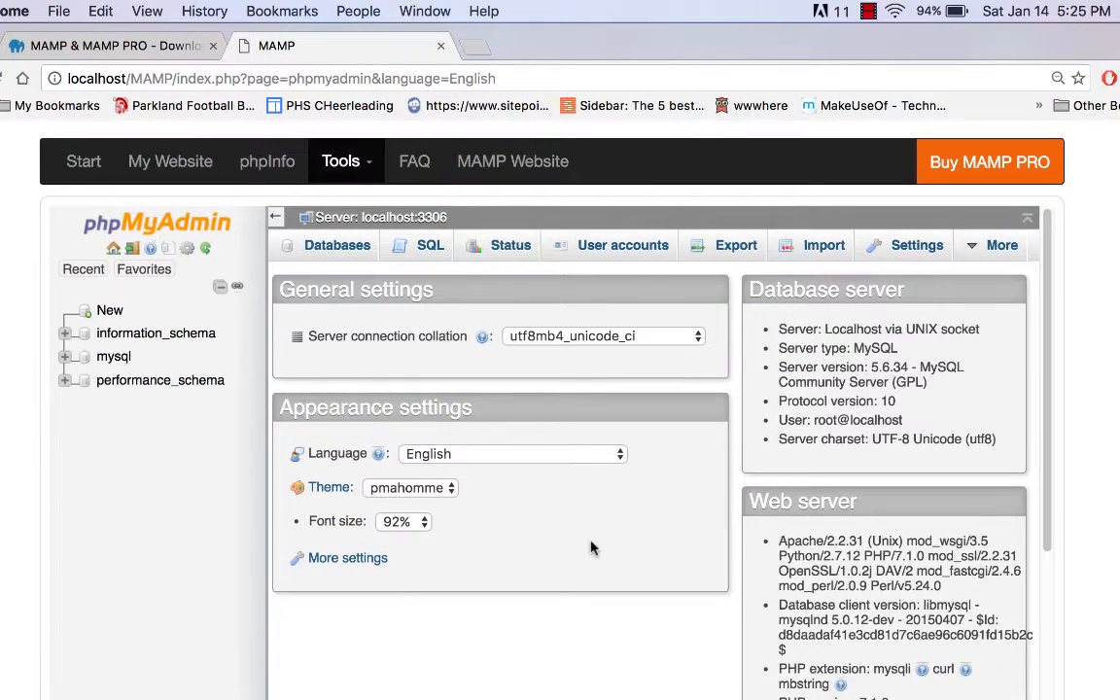
# Try the Original theme in phpMyAdmin's appearance settings and switch back to pmahomme.
pyautogui.click(449, 488)
pyautogui.click(448, 471)
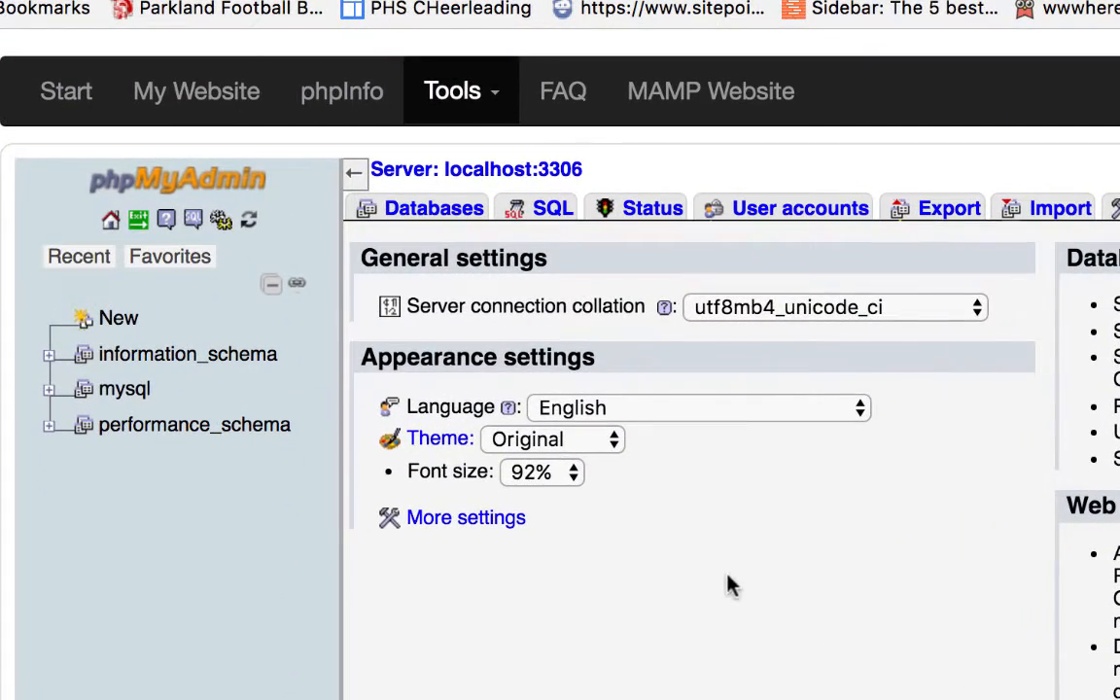
pyautogui.click(612, 439)
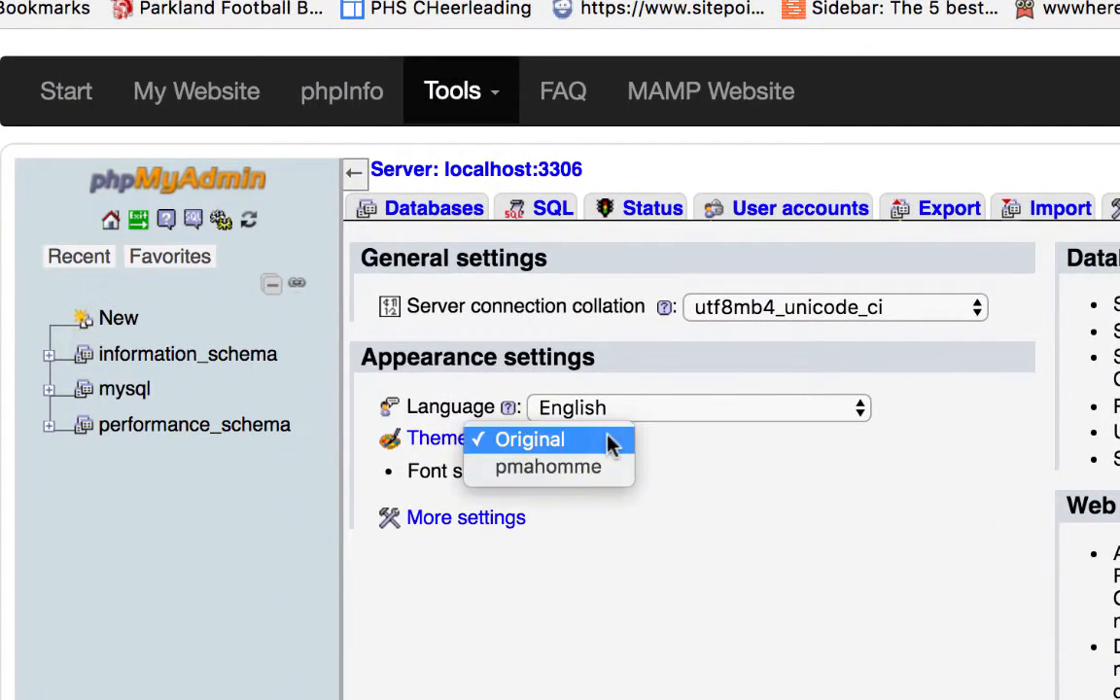
pyautogui.click(595, 479)
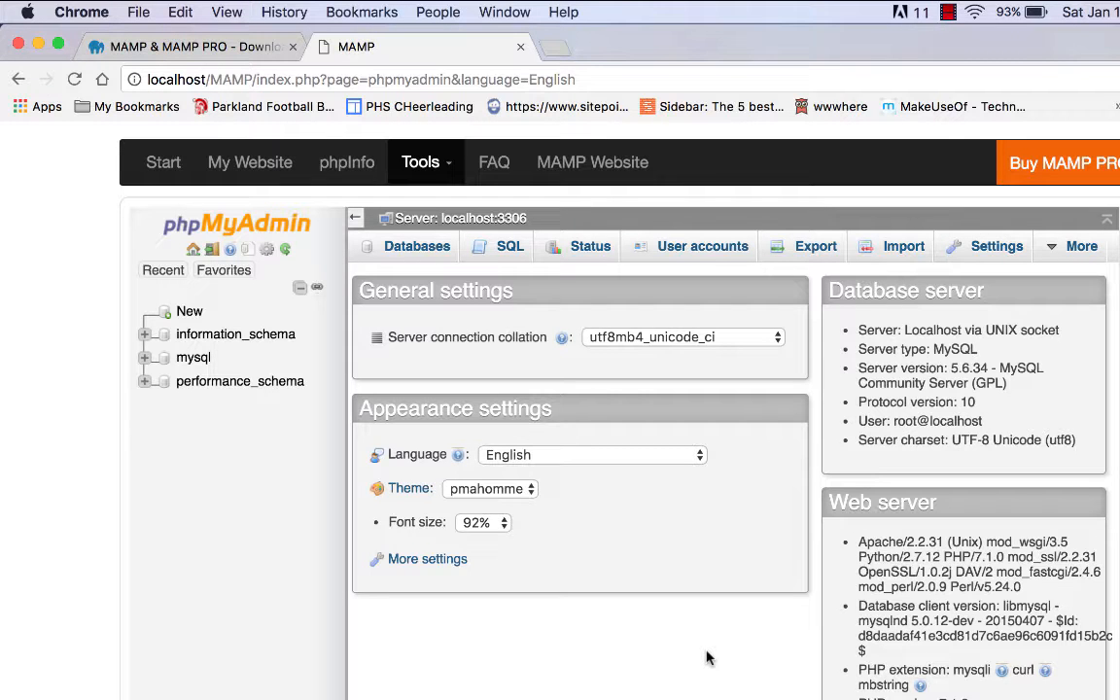
# Switch to MAMP and quit it, and close the browser tab showing the local phpMyAdmin page.
pyautogui.press('super+Tab')
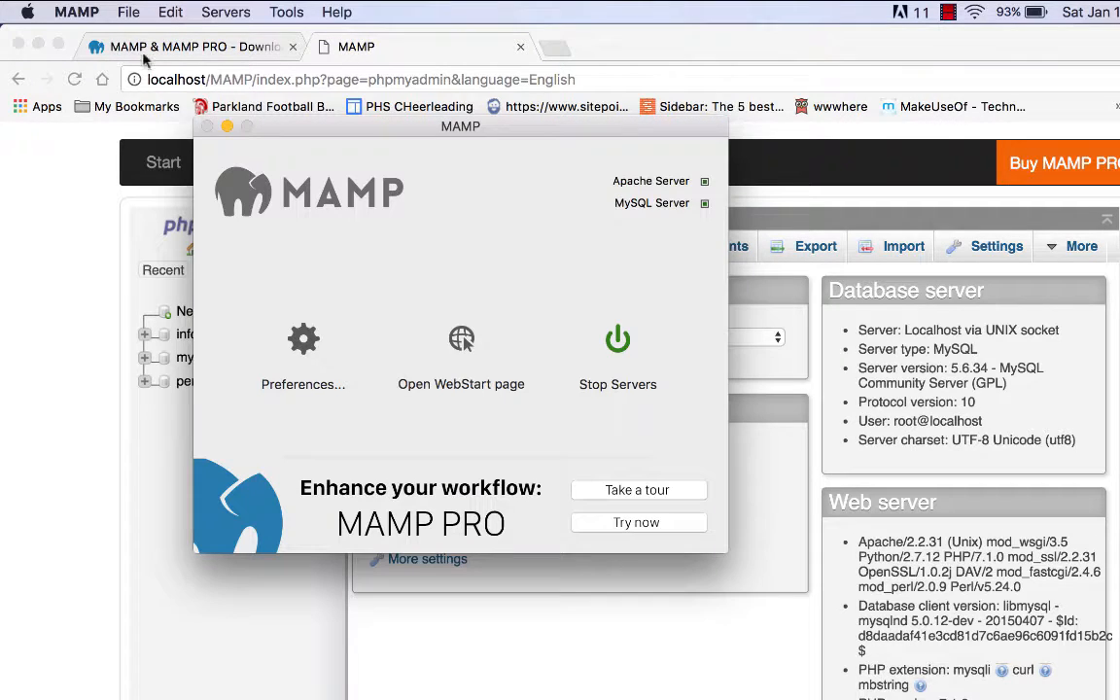
pyautogui.click(66, 8)
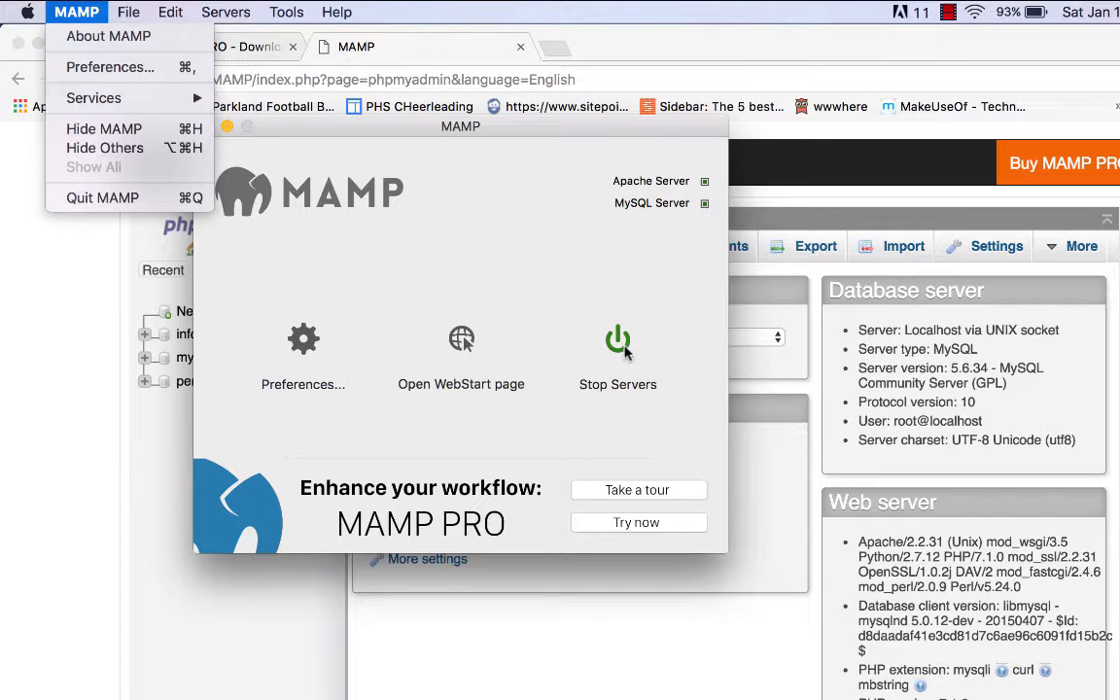
pyautogui.click(103, 198)
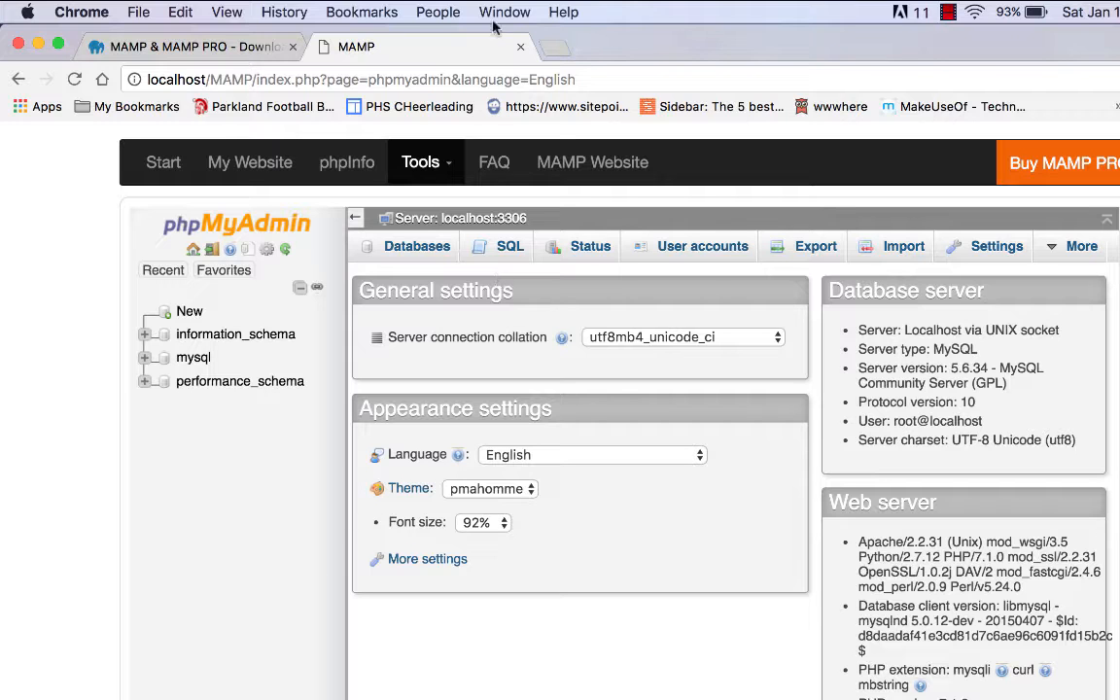
pyautogui.click(520, 47)
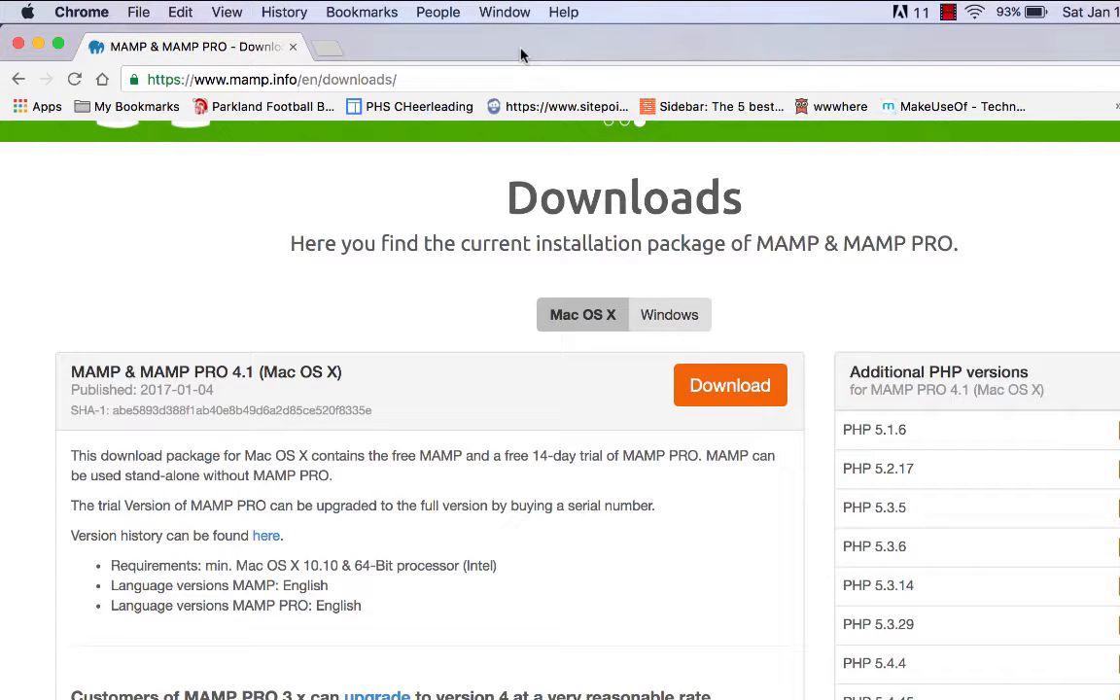